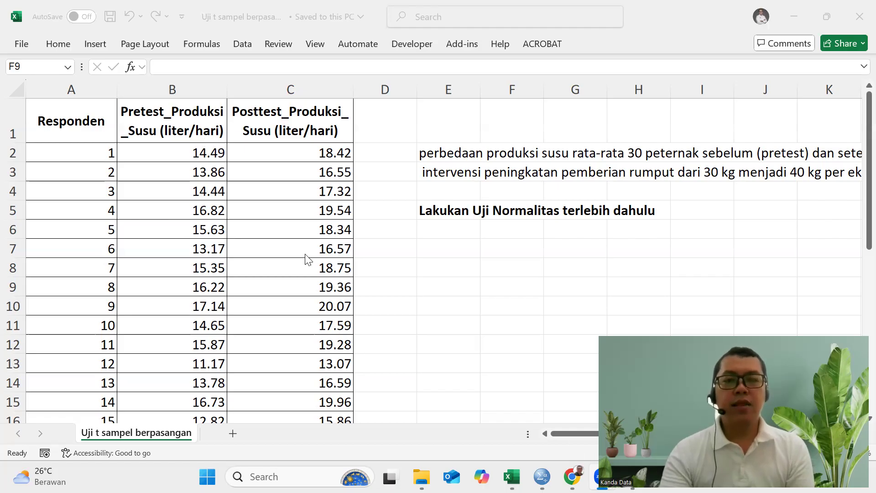
# Examine the pretest and posttest milk production values of all 30 respondents and the research description beside them
pyautogui.click(575, 432)
pyautogui.moveTo(575, 431); pyautogui.dragTo(598, 432)
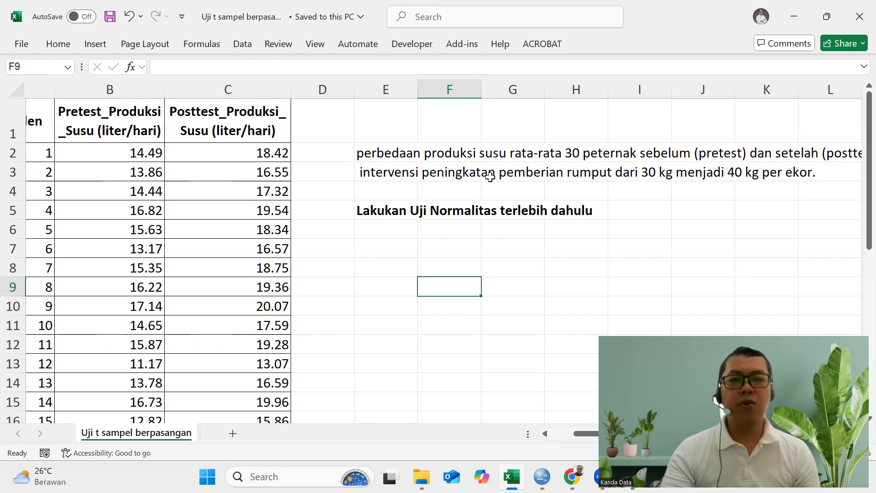
pyautogui.scroll(-7, 110, 243)
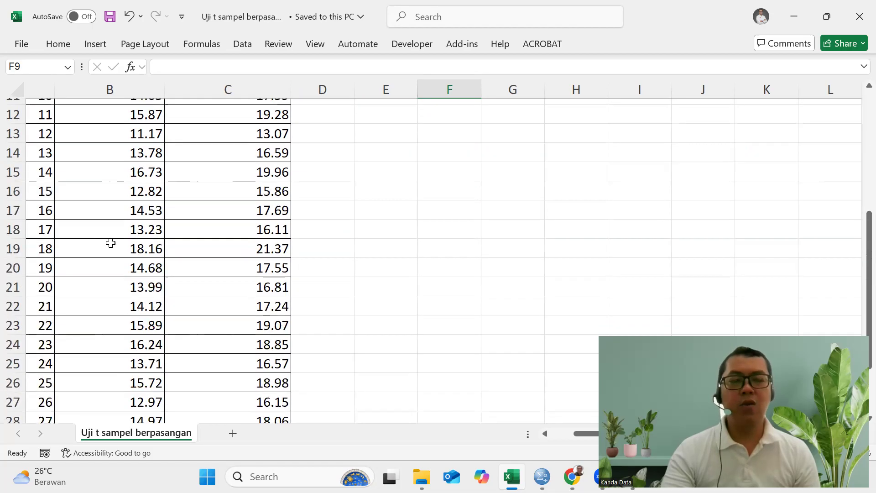
pyautogui.scroll(5, 112, 246)
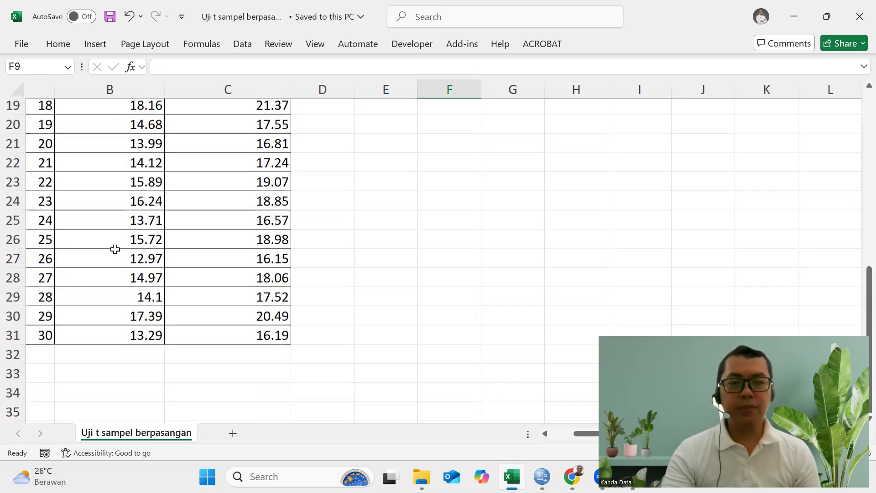
pyautogui.scroll(3, 114, 249)
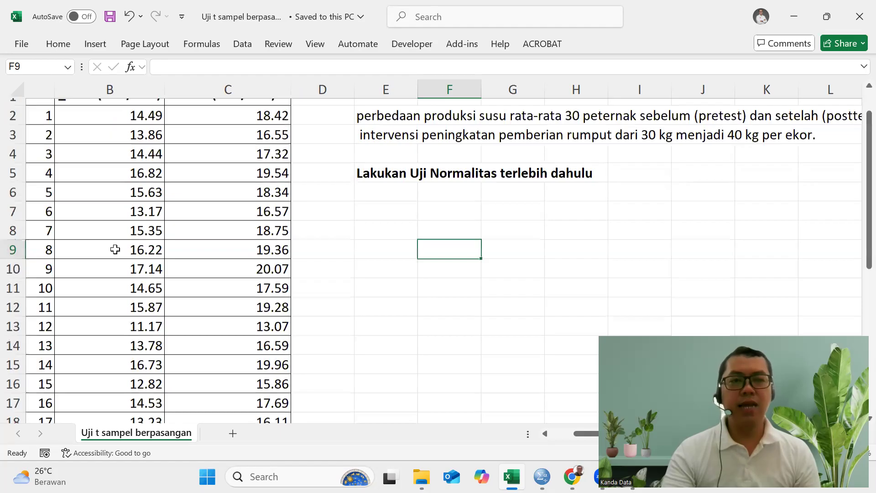
pyautogui.scroll(1, 127, 158)
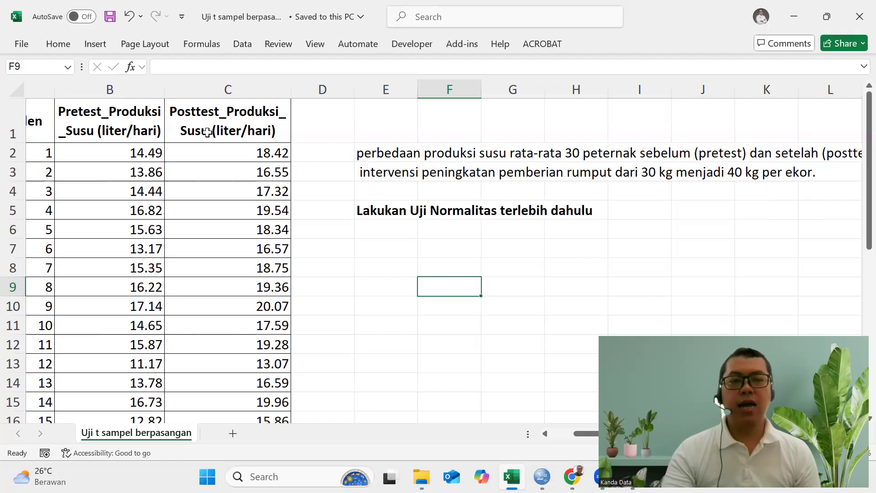
pyautogui.click(246, 157)
pyautogui.scroll(-7, 244, 194)
pyautogui.scroll(7, 245, 193)
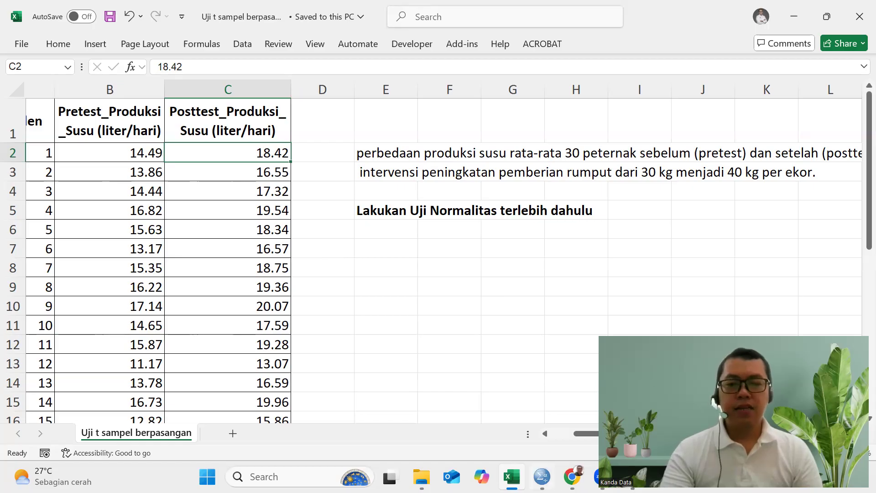
# Switch to SPSS Statistics and define a first variable named pretest in the variable view
pyautogui.click(542, 476)
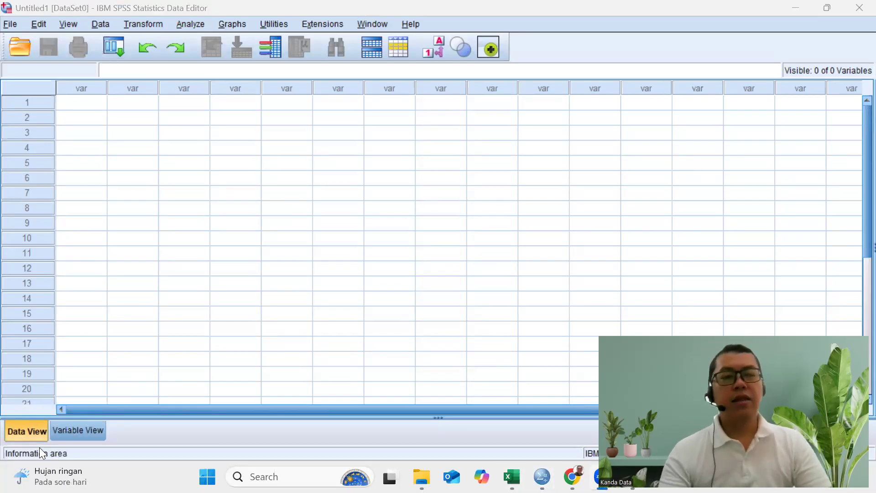
pyautogui.click(67, 433)
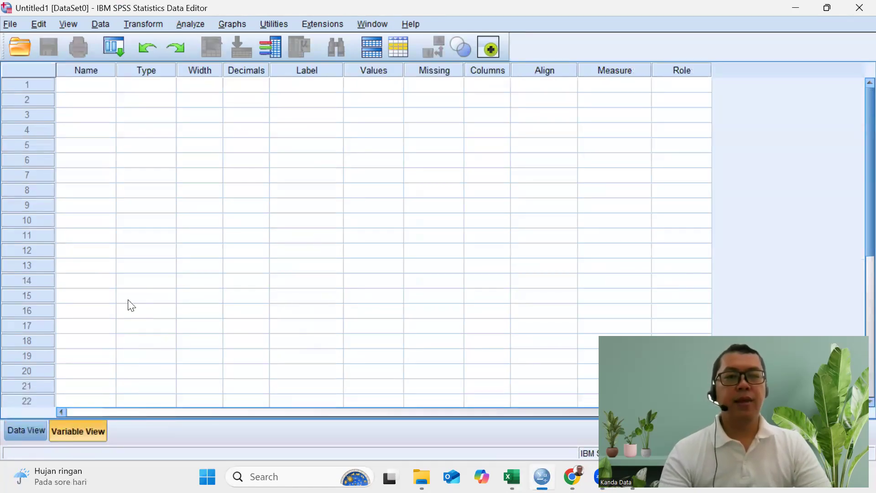
pyautogui.click(100, 89)
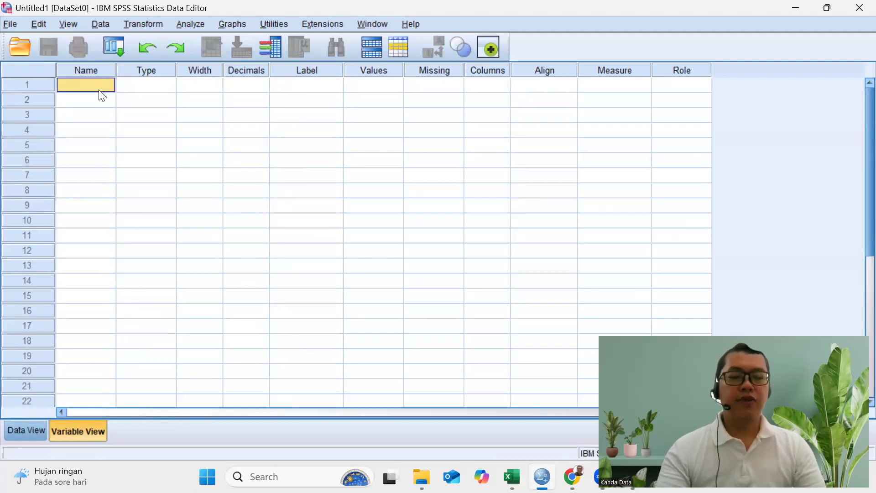
pyautogui.write('pretest')
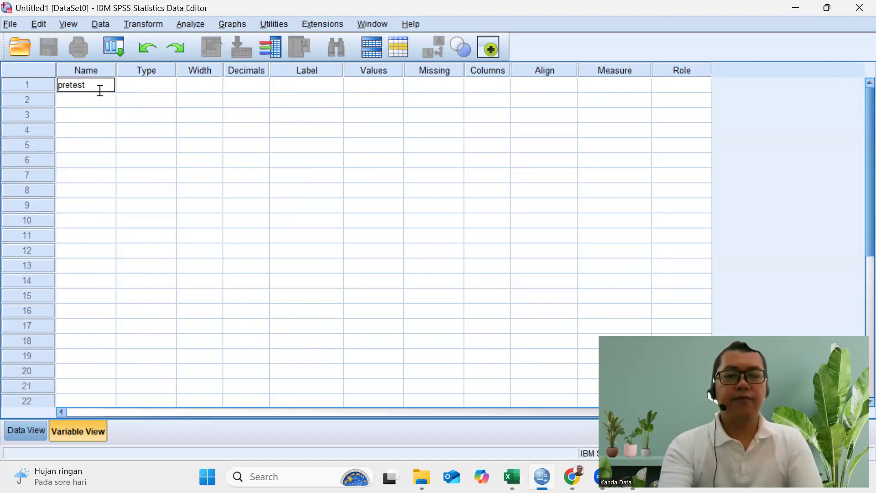
pyautogui.press('Return')
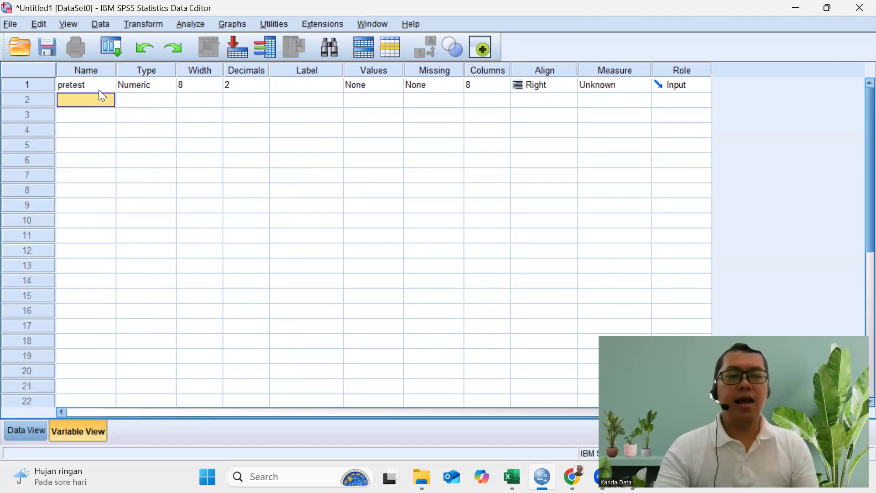
# Label the pretest variable "Produksi Susu Sebelum Intervensi", widening the label column, and set its measure to Scale
pyautogui.click(304, 94)
pyautogui.moveTo(344, 68); pyautogui.dragTo(394, 68)
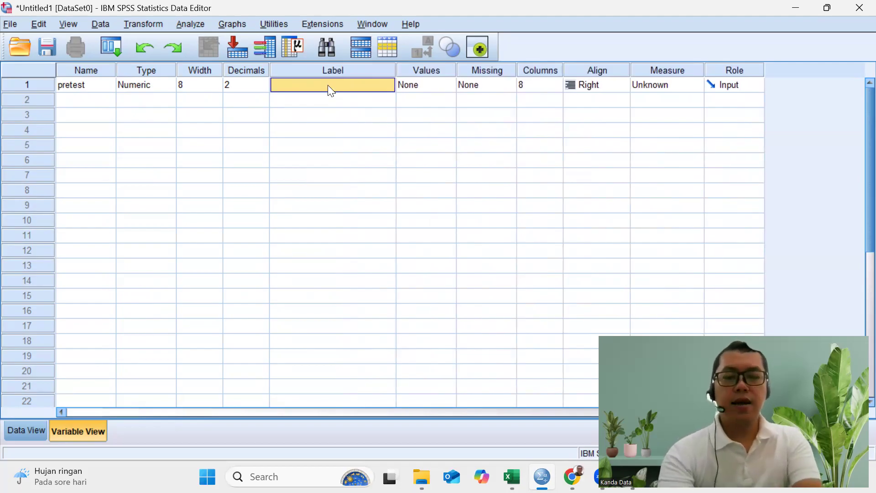
pyautogui.write('Prodduk')
pyautogui.press('BackSpace')
pyautogui.press('BackSpace')
pyautogui.press('BackSpace')
pyautogui.write('uk')
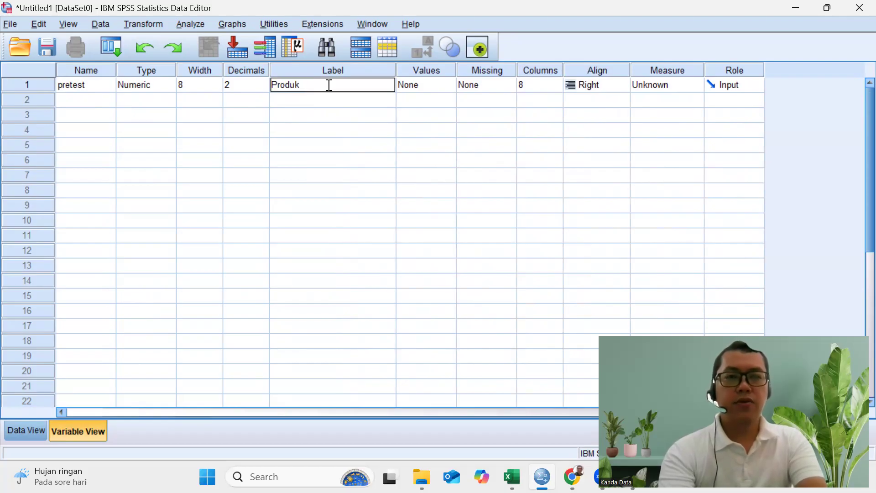
pyautogui.write('ii Su')
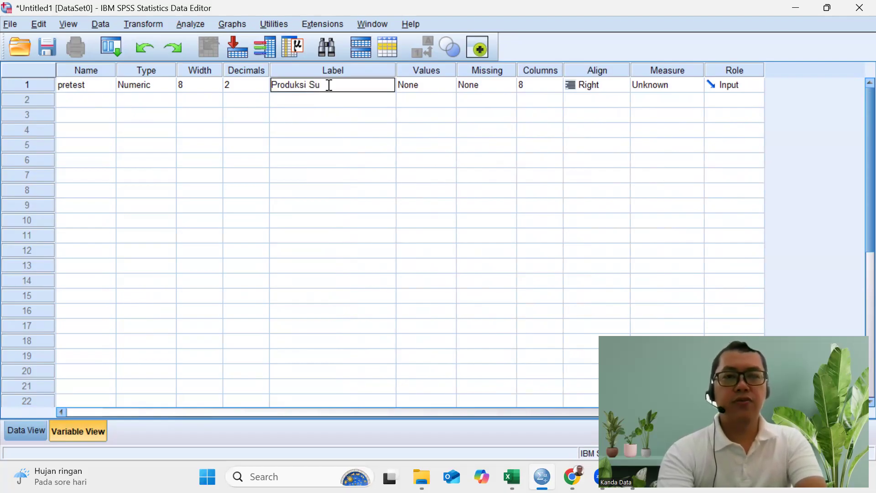
pyautogui.write('su Sebelum Intervensi')
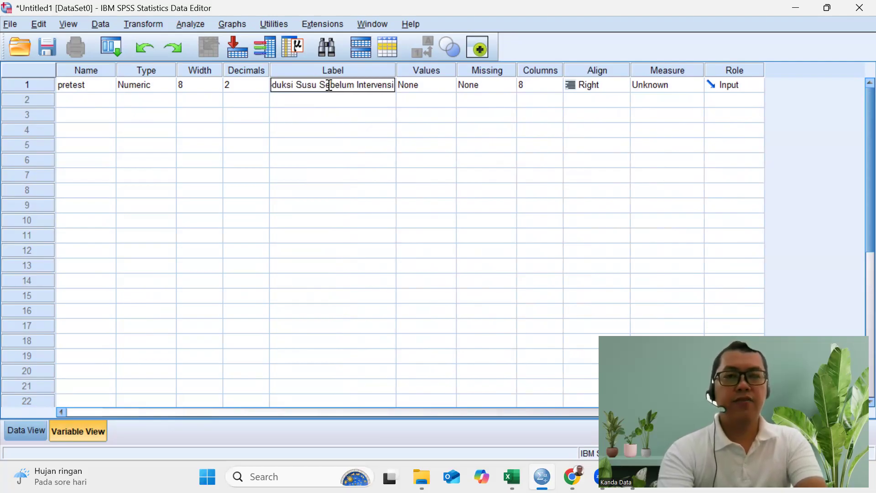
pyautogui.press('Return')
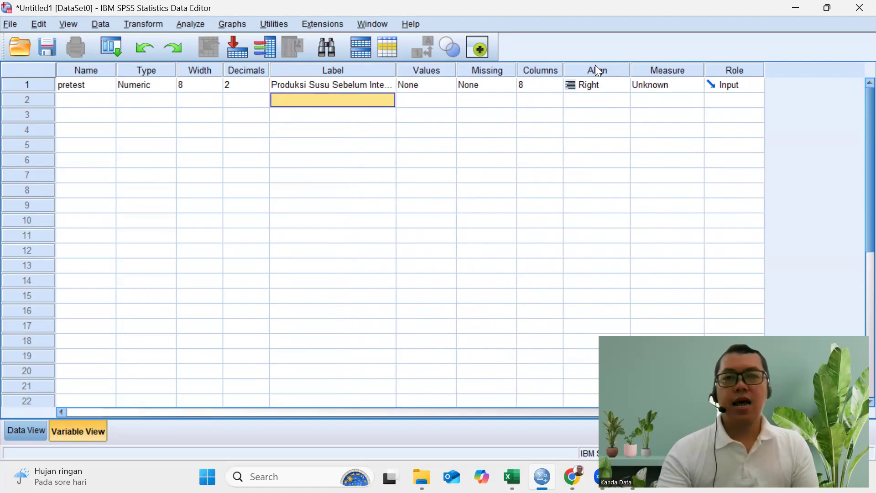
pyautogui.click(697, 90)
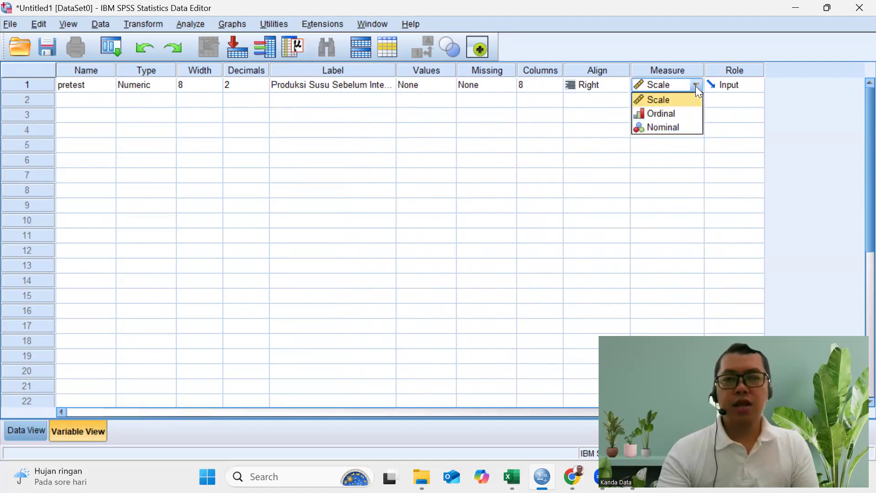
pyautogui.click(676, 99)
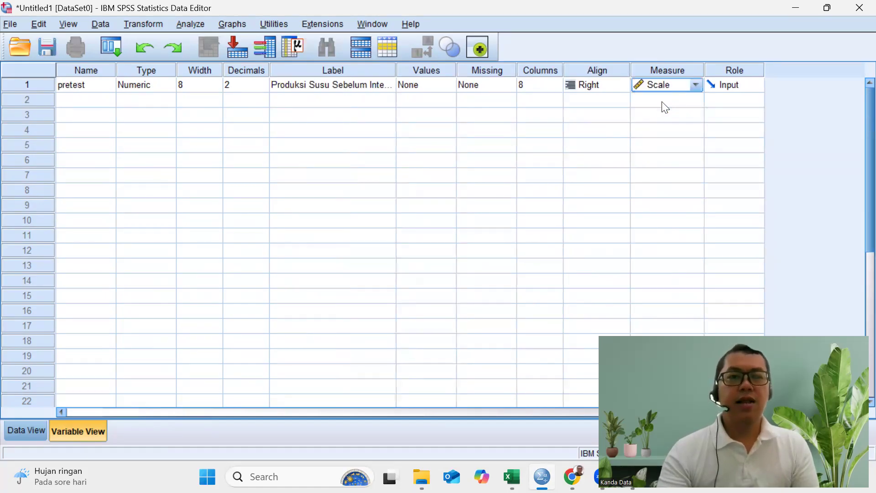
# Define a second variable named posttest below pretest
pyautogui.click(91, 100)
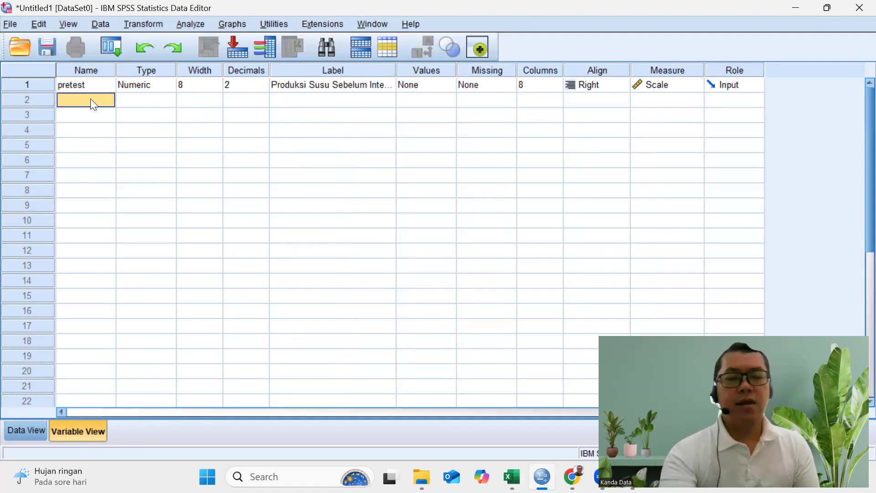
pyautogui.write('posttest')
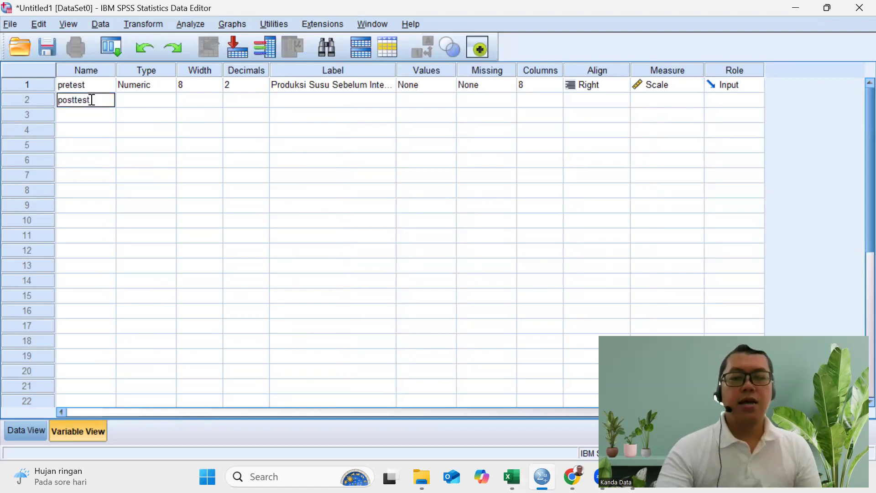
pyautogui.press('Return')
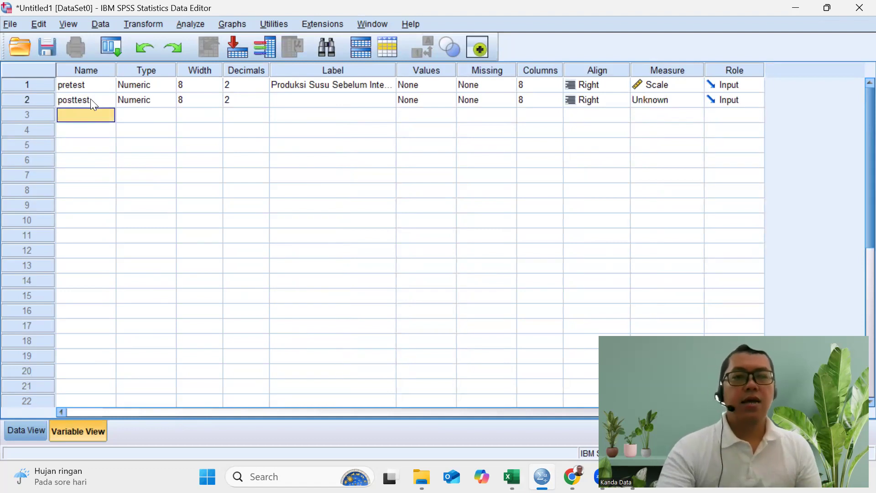
# Label the posttest variable "Produksi Susu Setelah Intervensi" and set its measure to Scale
pyautogui.click(319, 101)
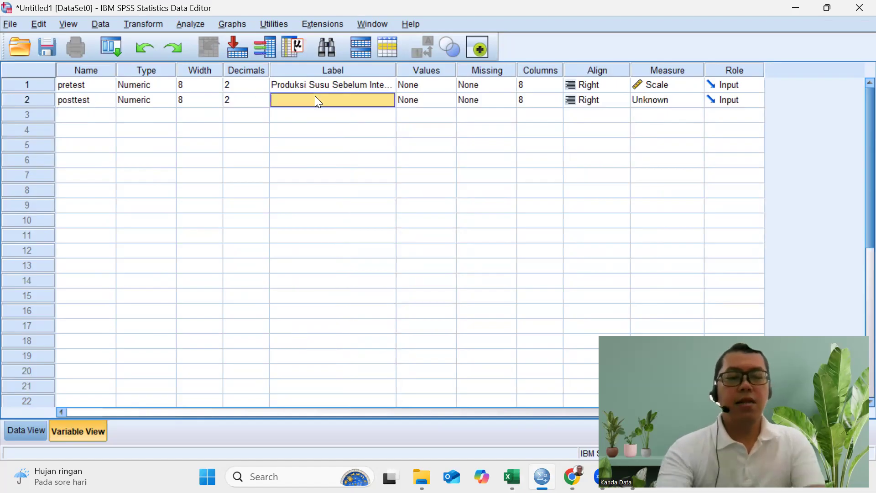
pyautogui.write('Produks')
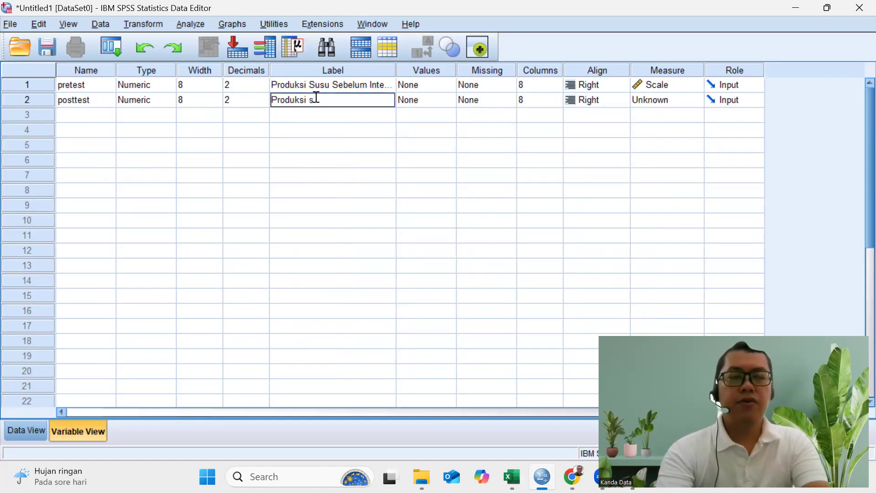
pyautogui.write('i Susu Setlah Intervensi')
pyautogui.press('Return')
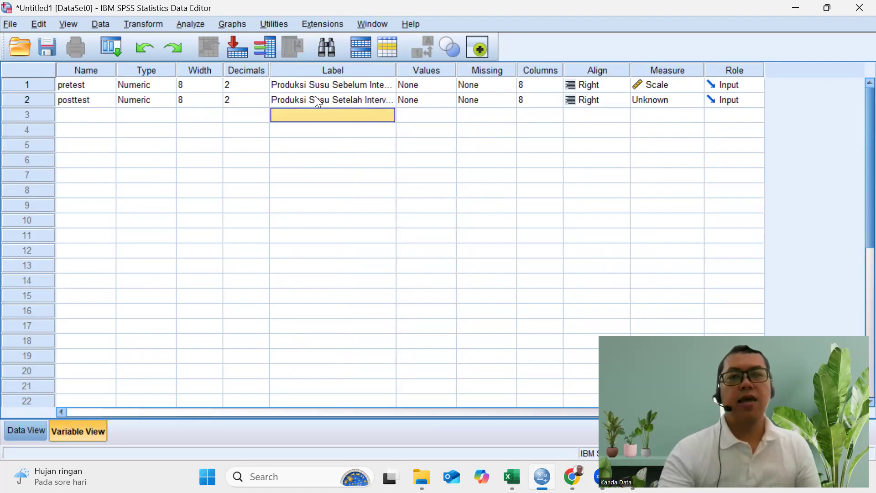
pyautogui.click(699, 101)
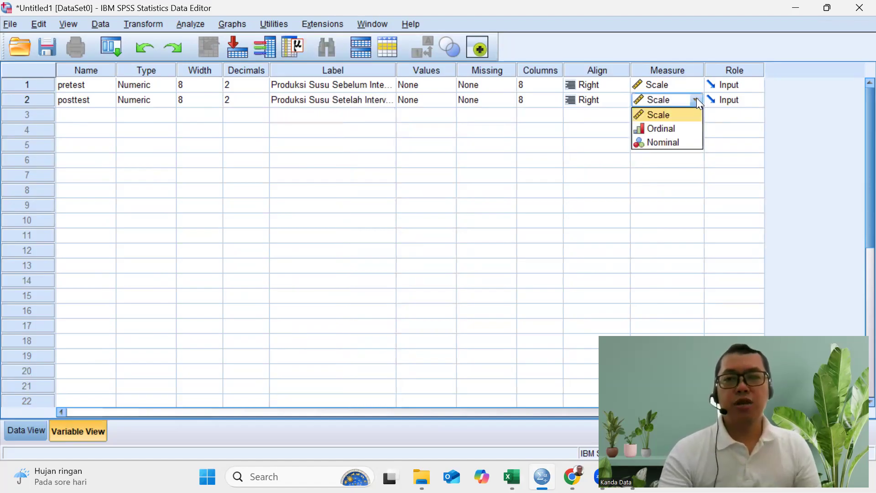
pyautogui.click(677, 115)
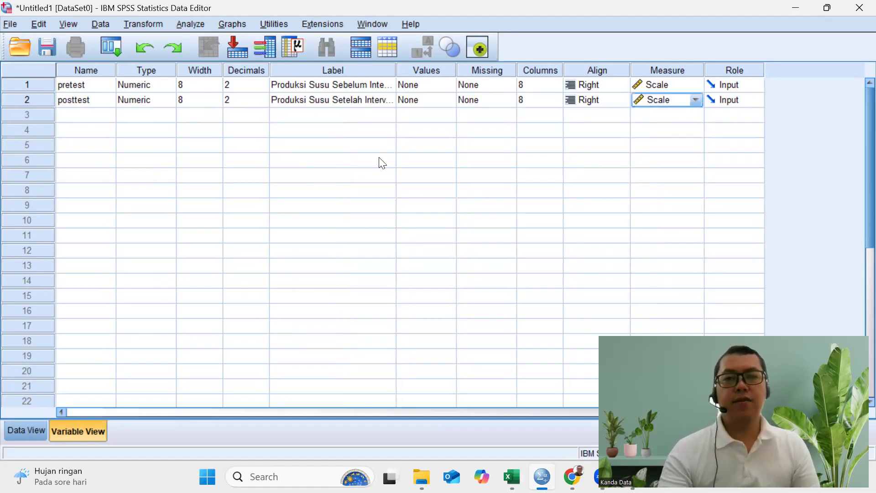
# Bring up the empty data view for the two variables and switch to the source sheet in Excel
pyautogui.click(27, 432)
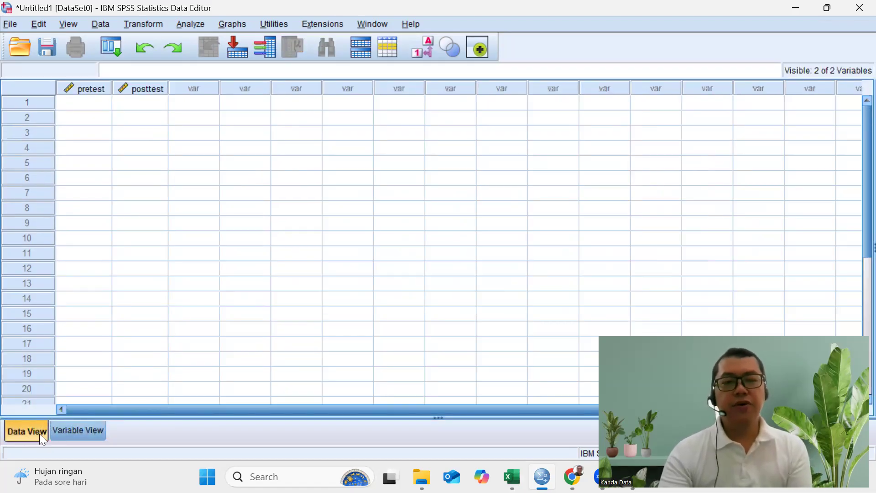
pyautogui.moveTo(112, 87); pyautogui.dragTo(112, 88)
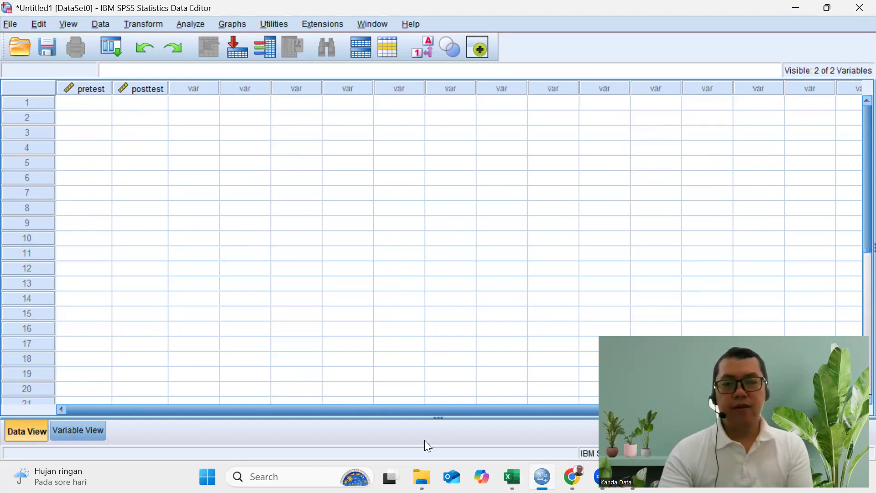
pyautogui.click(511, 476)
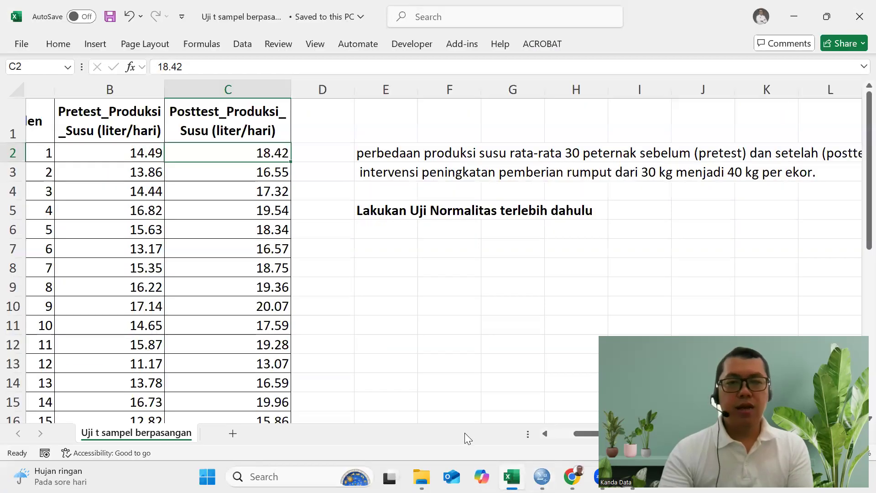
pyautogui.click(358, 249)
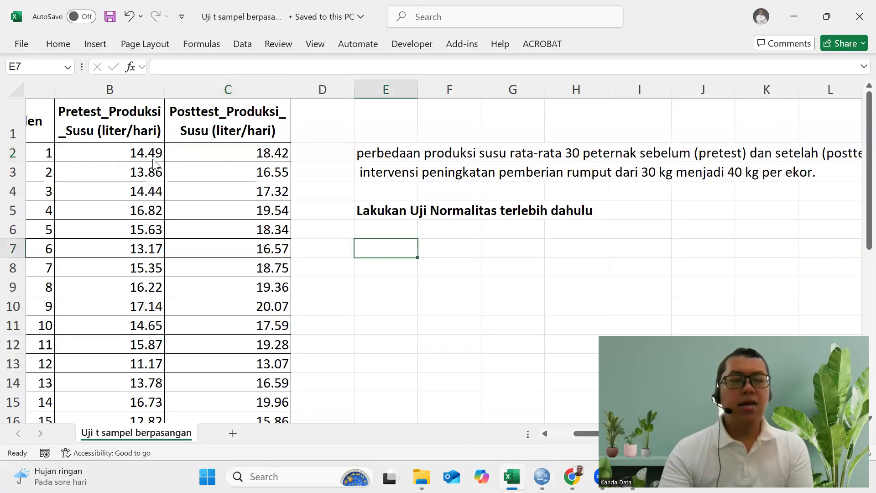
pyautogui.scroll(-1, 154, 163)
pyautogui.scroll(1, 155, 164)
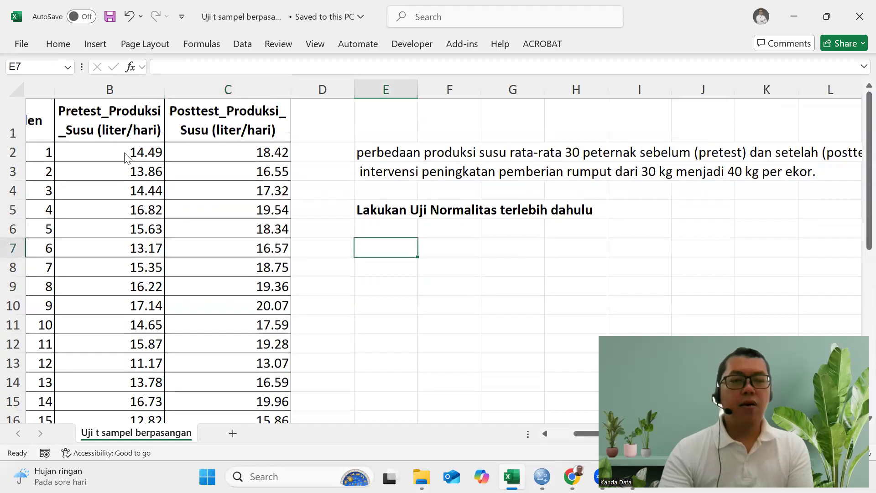
# Copy all 30 rows of pretest and posttest milk production values, B2:C31, without the headers
pyautogui.click(127, 155)
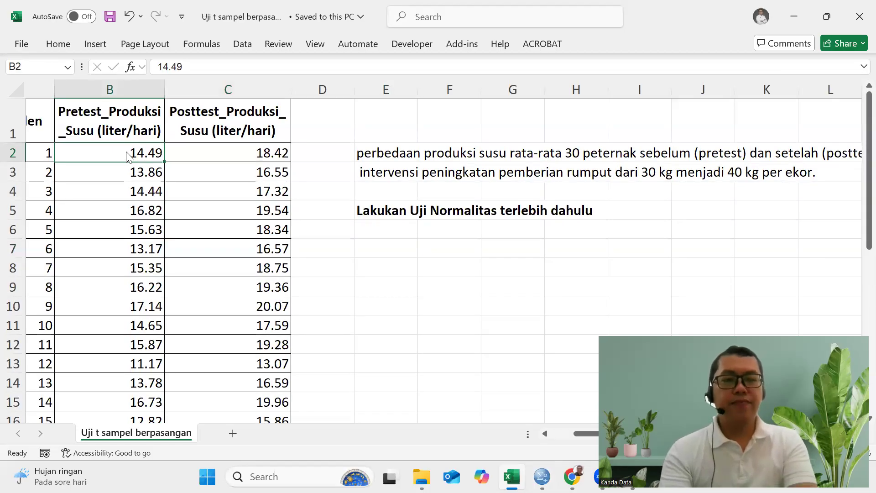
pyautogui.hotkey('shift', 'Right')
pyautogui.hotkey('shift', 'Down')
pyautogui.hotkey('shift', 'Down')
pyautogui.hotkey('shift', 'Down')
pyautogui.hotkey('shift', 'Down')
pyautogui.hotkey('shift', 'Down')
pyautogui.hotkey('shift', 'Down')
pyautogui.hotkey('shift', 'Down')
pyautogui.hotkey('shift', 'Down')
pyautogui.hotkey('shift', 'Down')
pyautogui.hotkey('shift', 'Down')
pyautogui.hotkey('shift', 'Down')
pyautogui.hotkey('shift', 'Down')
pyautogui.hotkey('shift', 'Down')
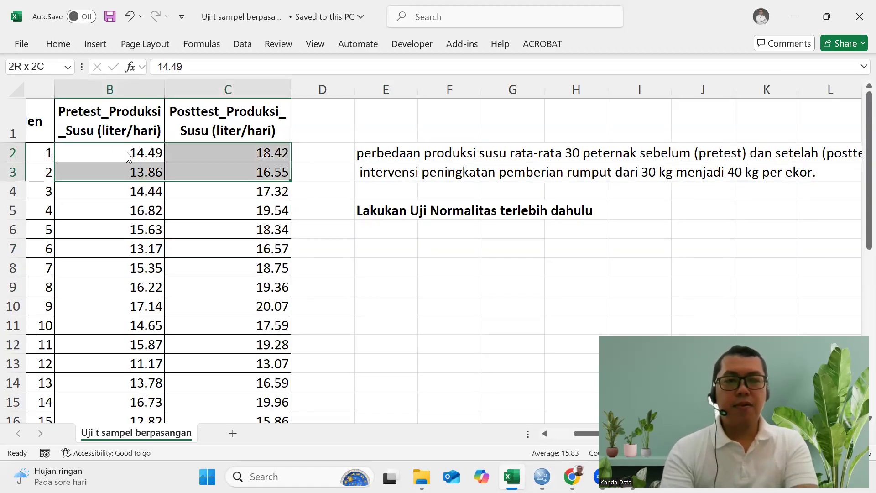
pyautogui.hotkey('shift', 'Down')
pyautogui.hotkey('shift', 'Down')
pyautogui.hotkey('shift', 'Down')
pyautogui.hotkey('shift', 'Down')
pyautogui.hotkey('shift', 'Down')
pyautogui.hotkey('shift', 'Down')
pyautogui.hotkey('shift', 'Down')
pyautogui.hotkey('shift', 'Down')
pyautogui.hotkey('shift', 'Down')
pyautogui.hotkey('shift', 'Down')
pyautogui.hotkey('shift', 'Down')
pyautogui.hotkey('shift', 'Down')
pyautogui.hotkey('shift', 'Down')
pyautogui.hotkey('shift', 'Down')
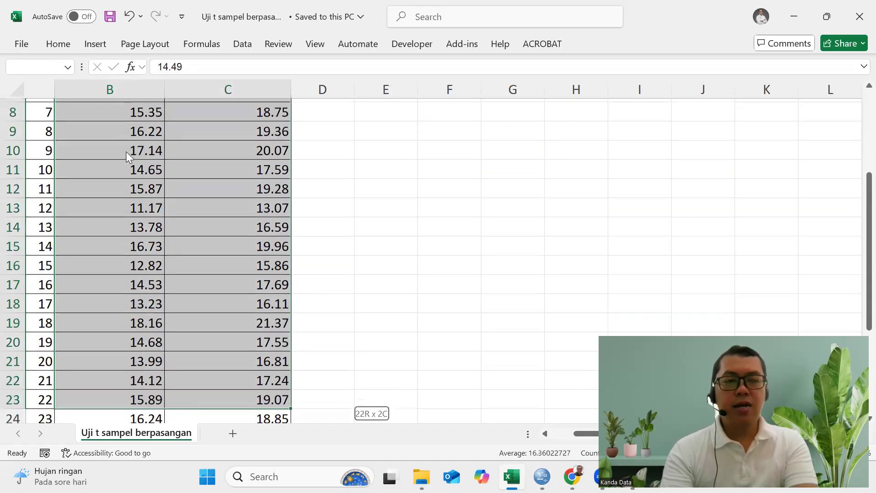
pyautogui.hotkey('shift', 'Down')
pyautogui.hotkey('shift', 'Down')
pyautogui.hotkey('shift', 'Down')
pyautogui.hotkey('shift', 'Down')
pyautogui.hotkey('shift', 'Down')
pyautogui.hotkey('shift', 'Down')
pyautogui.hotkey('shift', 'Down')
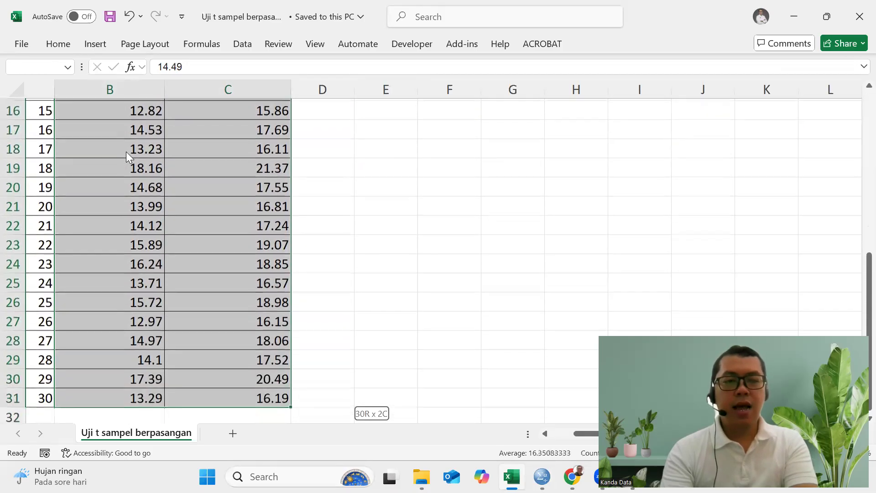
pyautogui.hotkey('shift', 'Up')
pyautogui.hotkey('shift', 'Up')
pyautogui.hotkey('shift', 'Up')
pyautogui.hotkey('shift', 'Up')
pyautogui.hotkey('shift', 'Up')
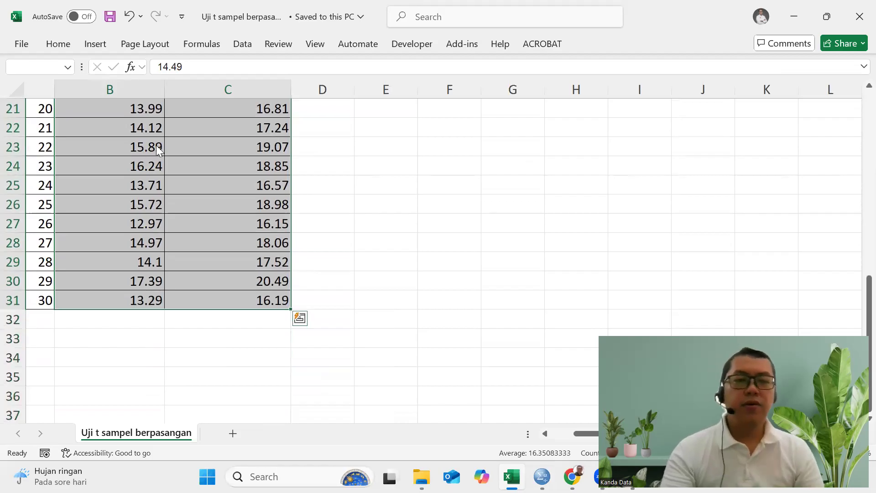
pyautogui.rightClick(188, 129)
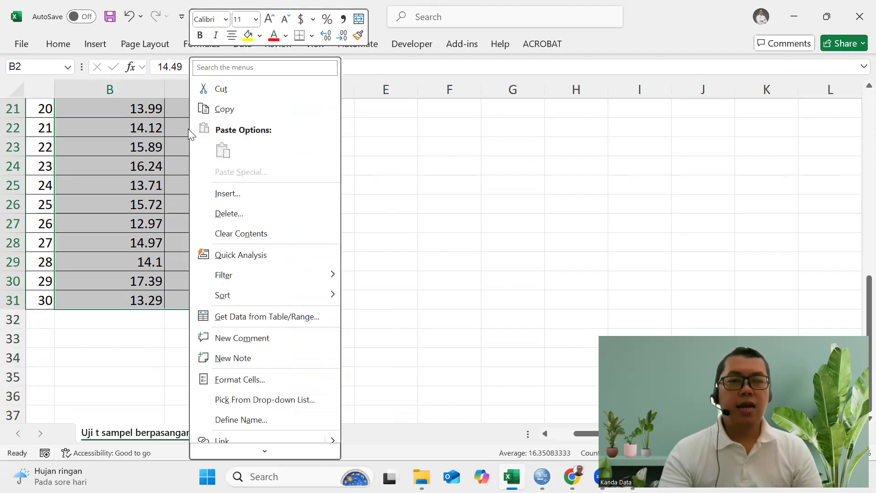
pyautogui.click(224, 109)
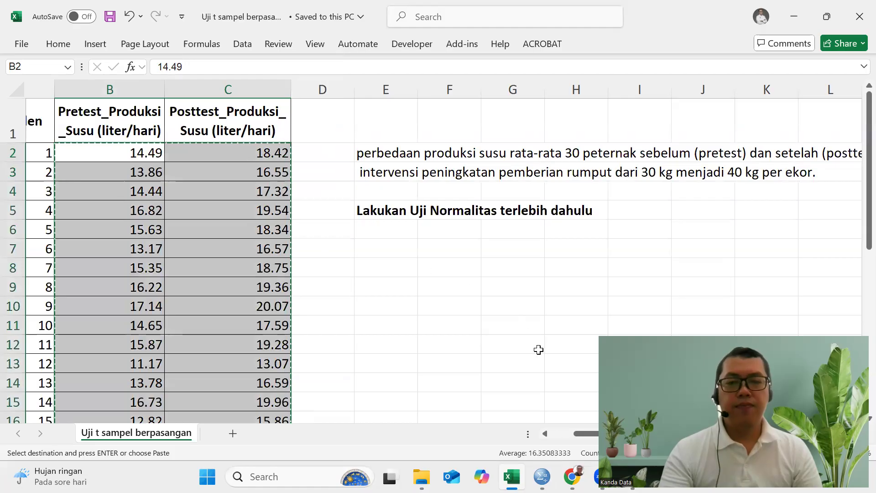
# Switch to the SPSS data view and paste the copied values into the pretest and posttest columns, starting at row 1
pyautogui.moveTo(512, 476)
pyautogui.moveTo(542, 476)
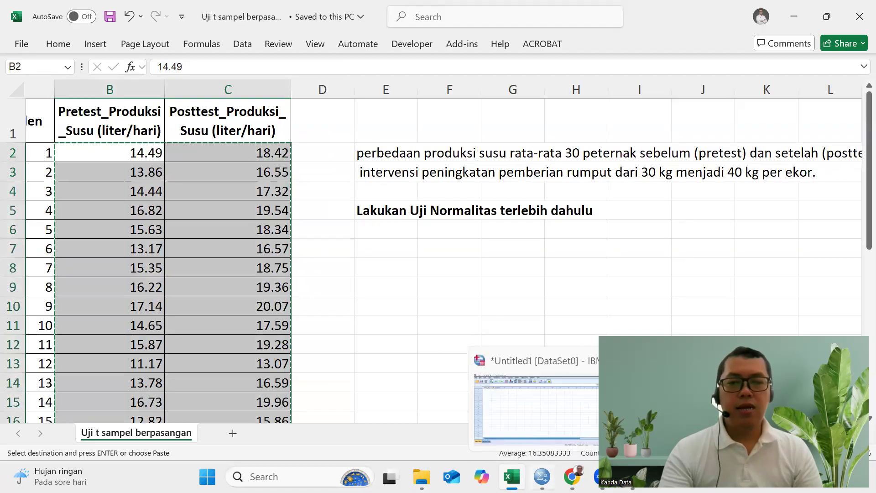
pyautogui.click(534, 420)
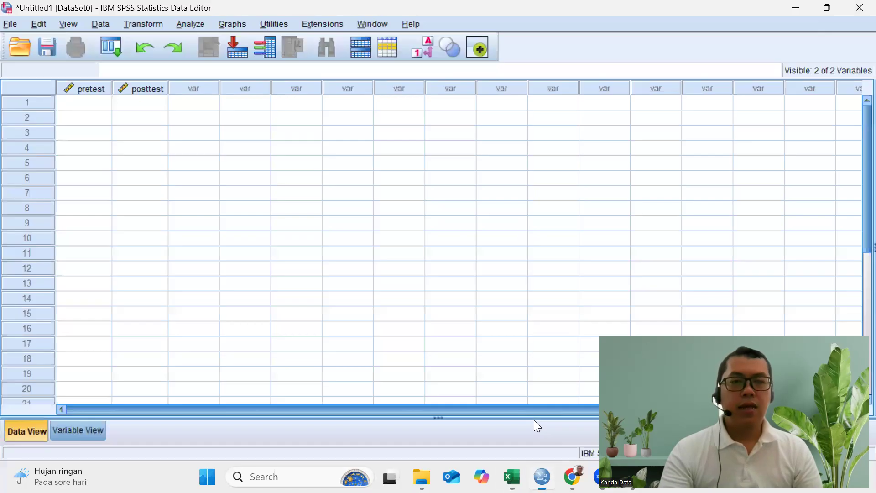
pyautogui.click(85, 103)
pyautogui.rightClick(84, 100)
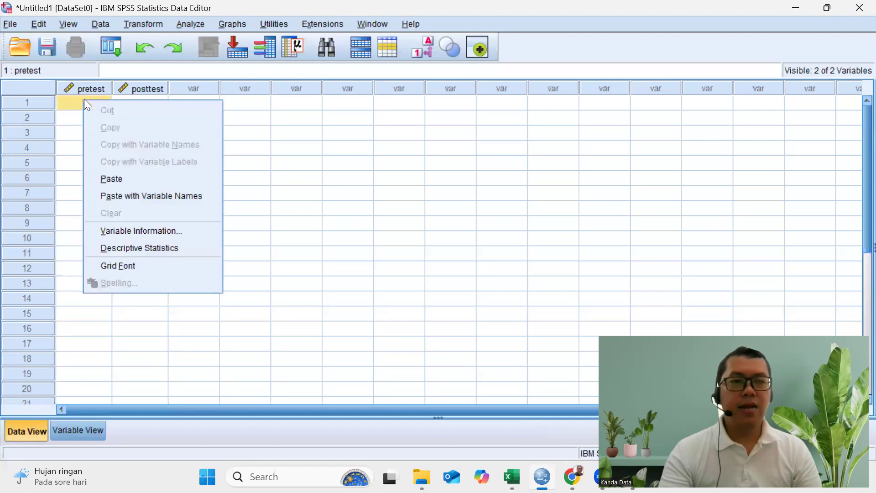
pyautogui.click(121, 179)
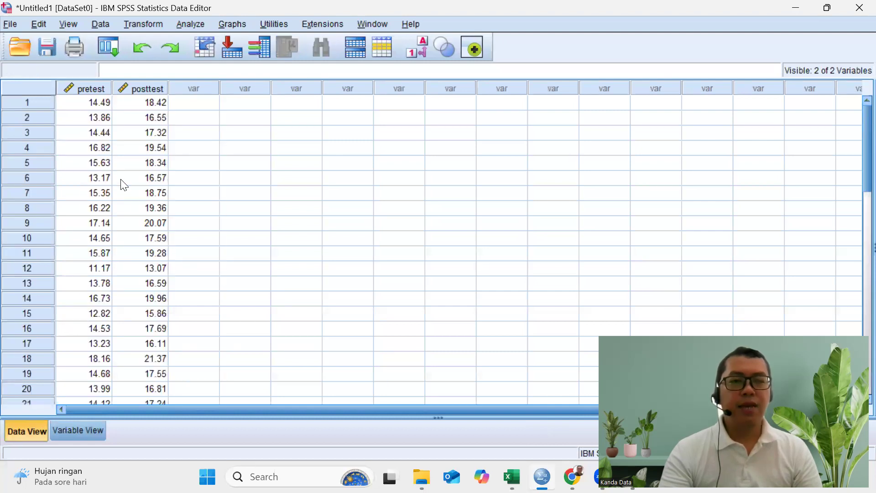
# Review the pasted pretest and posttest values from the first to the last case
pyautogui.click(234, 177)
pyautogui.scroll(-6, 235, 191)
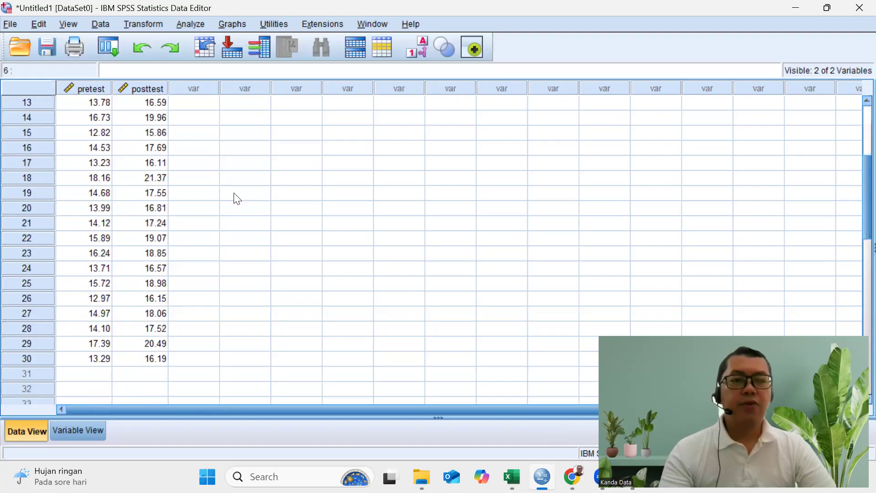
pyautogui.scroll(6, 237, 199)
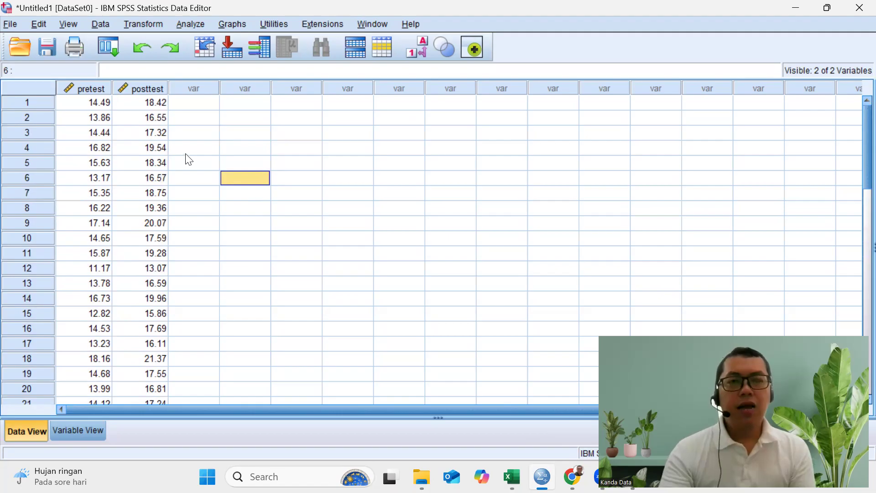
pyautogui.scroll(-5, 200, 210)
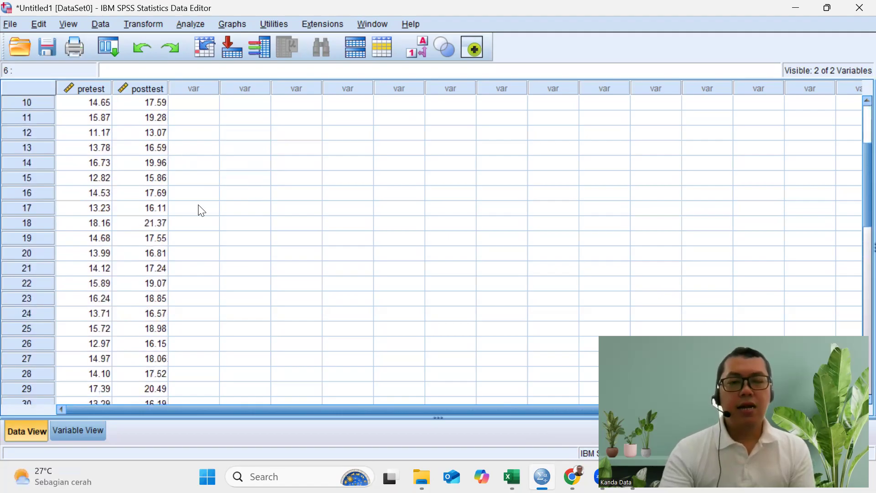
pyautogui.scroll(5, 201, 210)
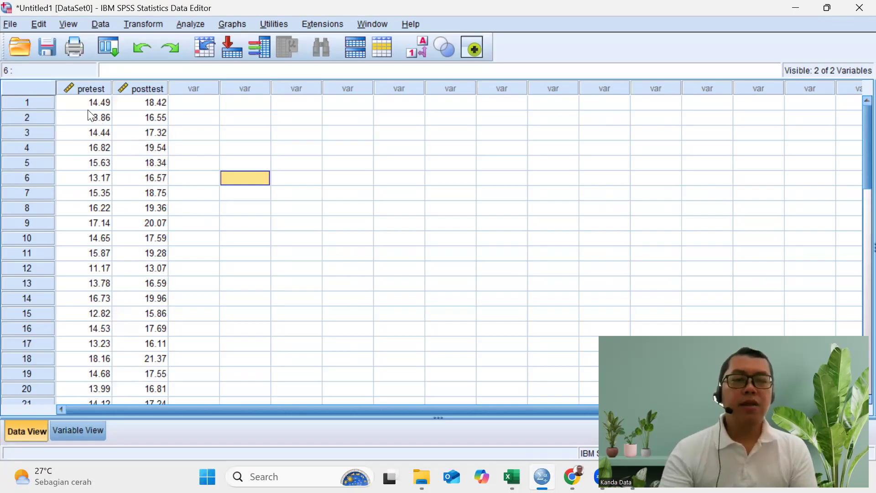
pyautogui.click(147, 104)
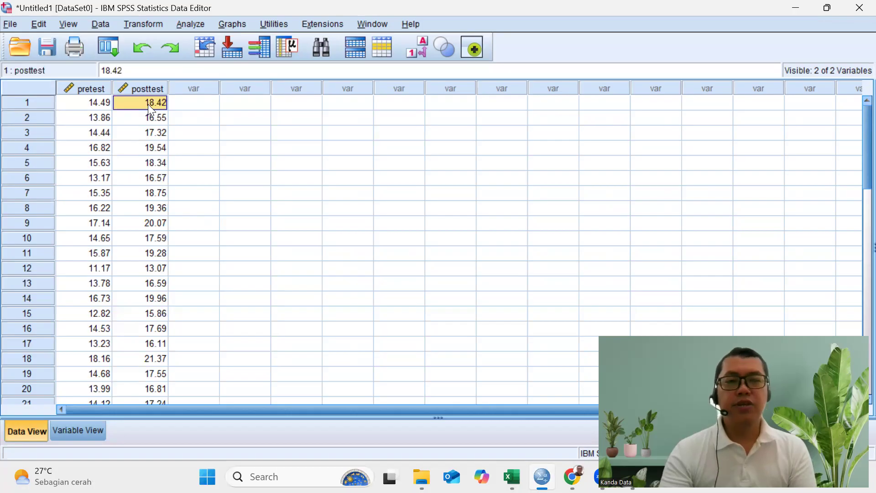
pyautogui.click(106, 105)
pyautogui.click(130, 206)
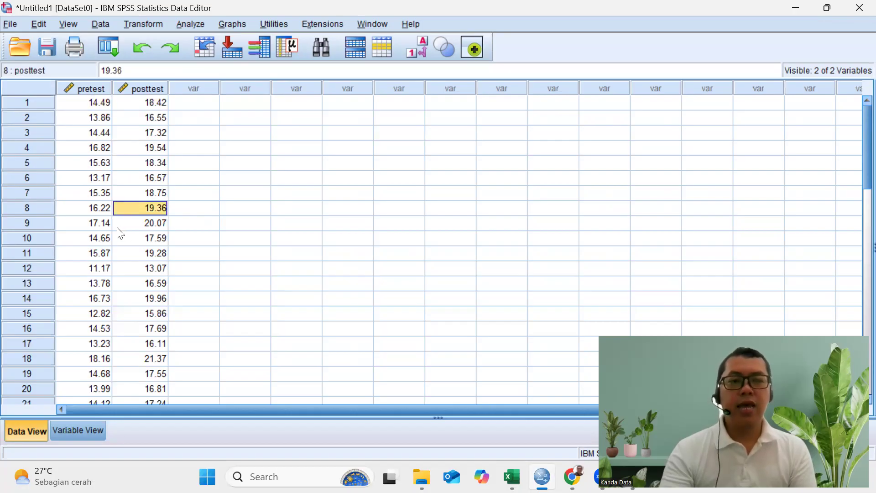
# Start the Explore analysis from the descriptive statistics and add both milk production variables to the Dependent List
pyautogui.click(94, 107)
pyautogui.click(182, 28)
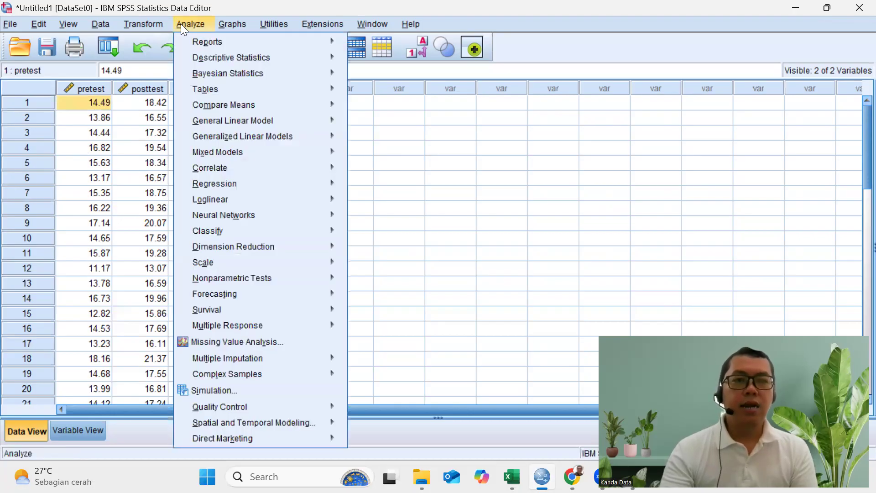
pyautogui.moveTo(199, 56)
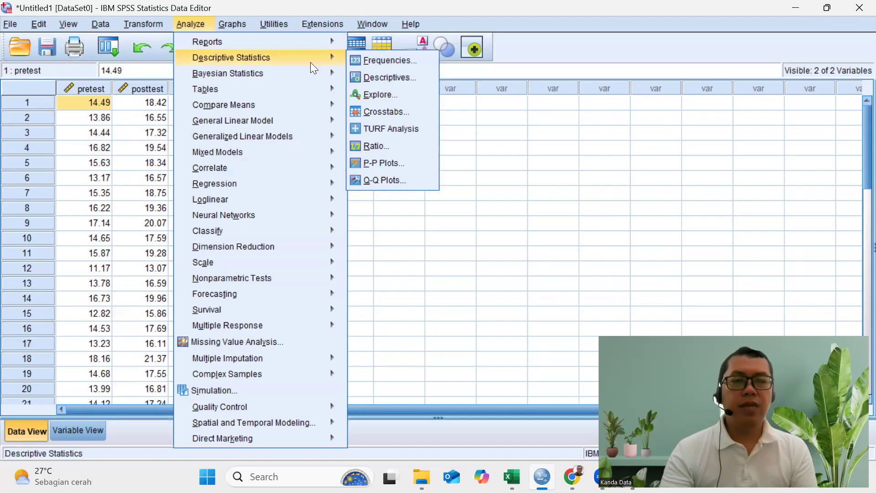
pyautogui.click(385, 94)
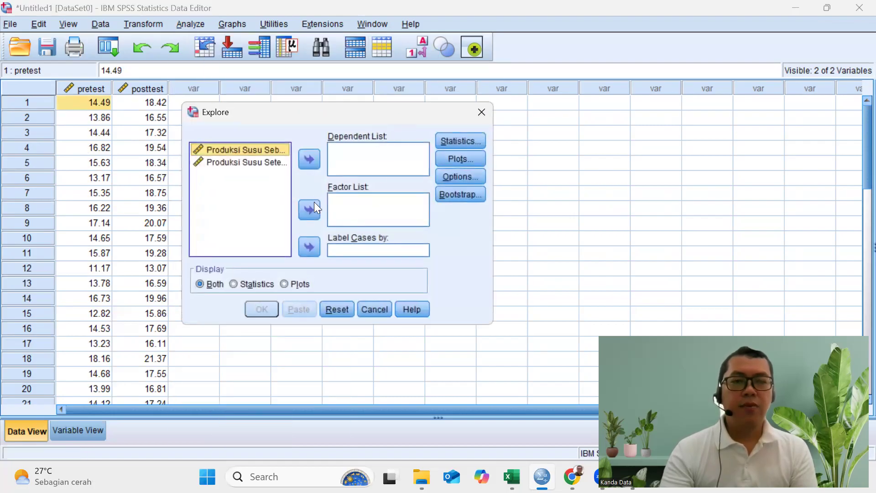
pyautogui.hotkey('shift', 'Down')
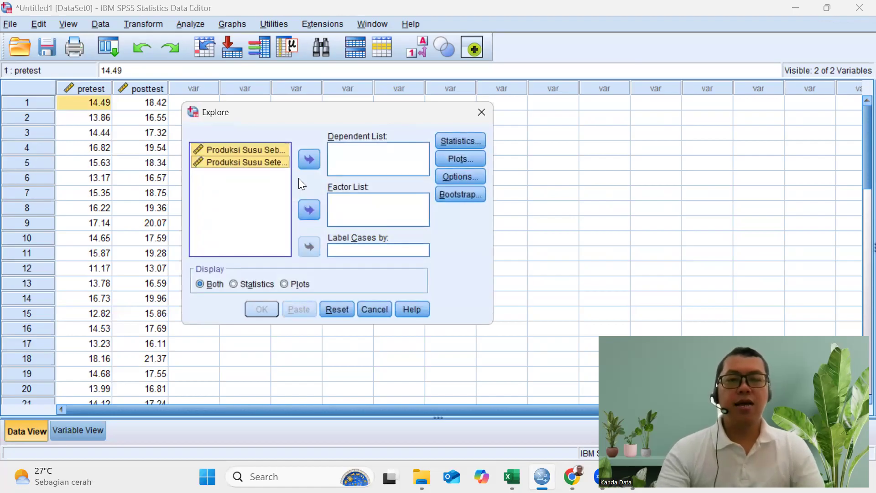
pyautogui.click(309, 159)
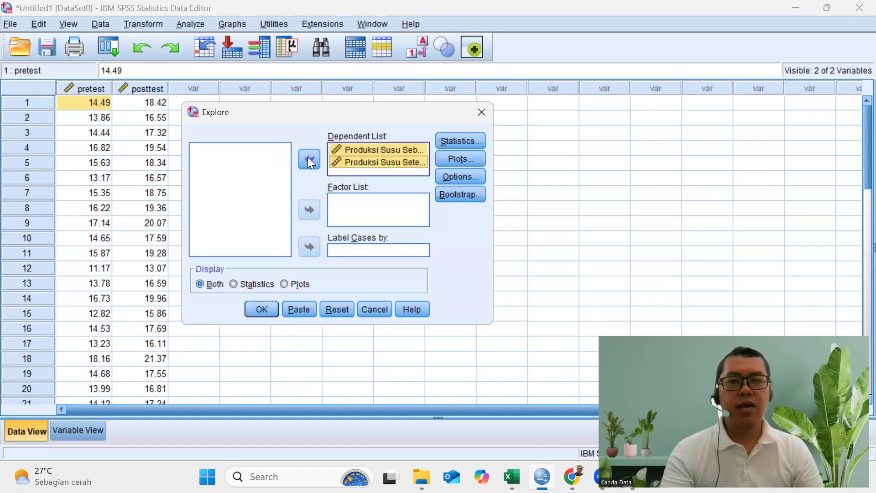
# Check the Explore analysis's statistics and missing-value settings, leaving both without changes
pyautogui.click(449, 144)
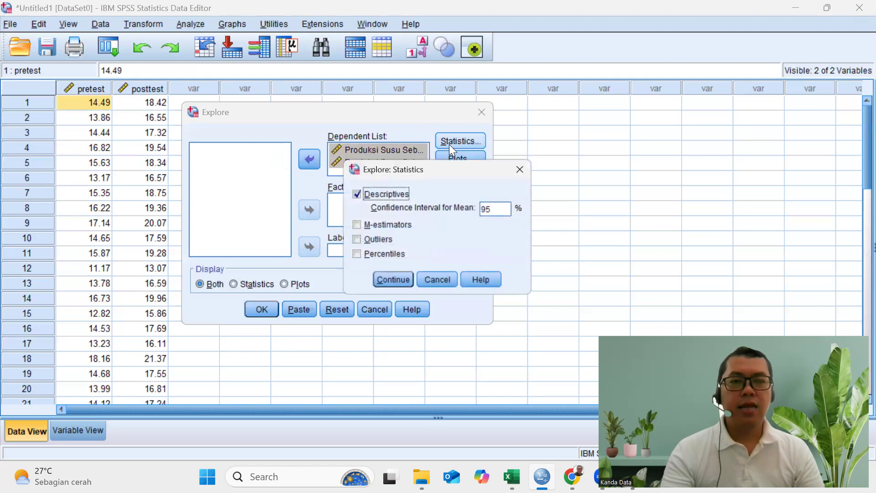
pyautogui.click(425, 282)
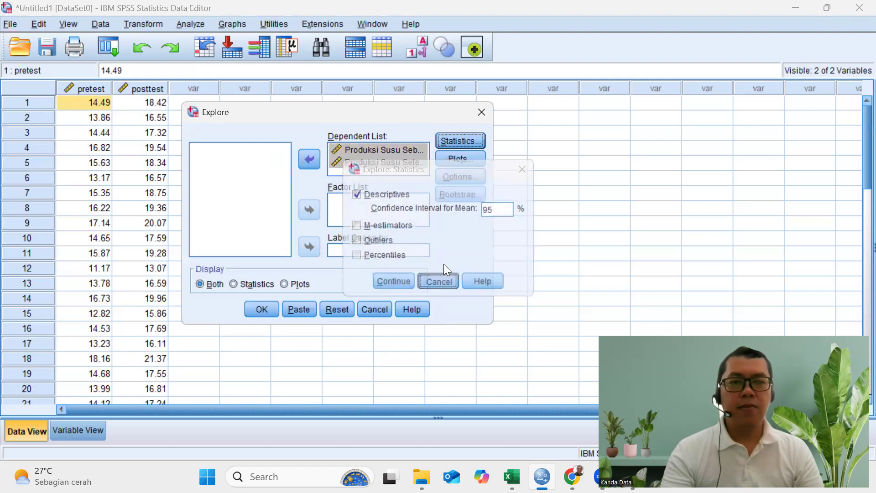
pyautogui.click(466, 177)
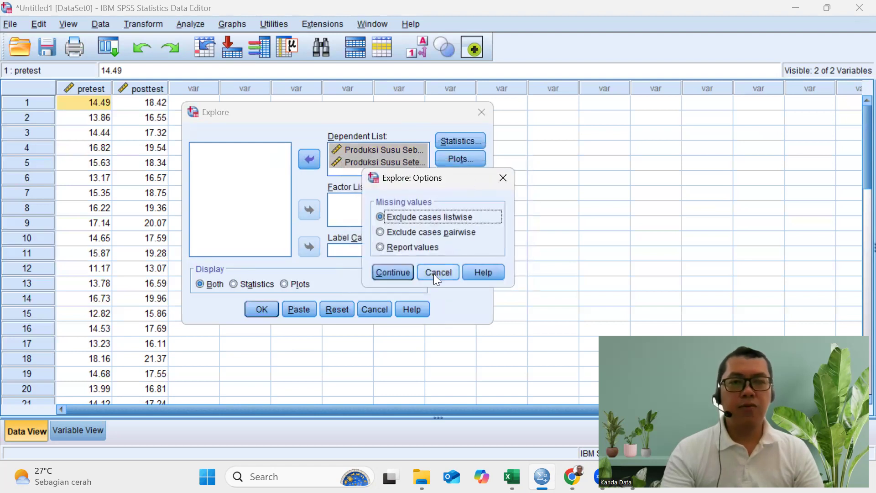
pyautogui.click(433, 274)
# Enable normality plots with tests for the Explore analysis and run it
pyautogui.click(467, 163)
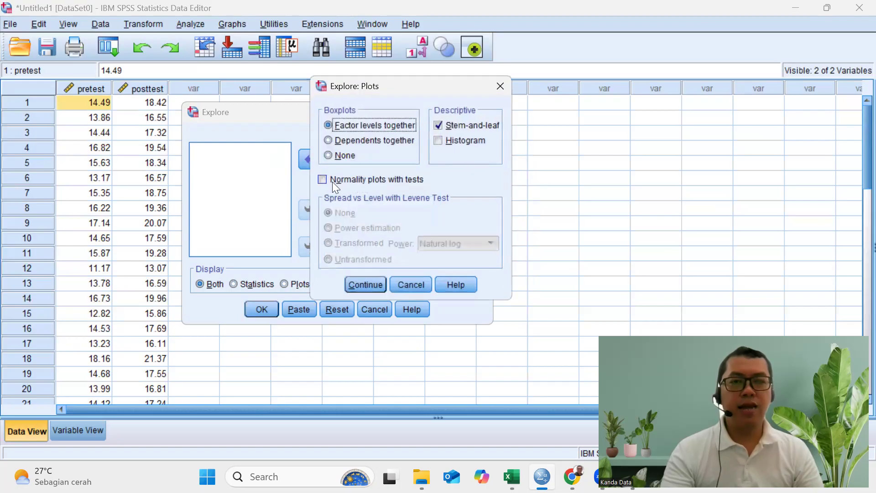
pyautogui.click(323, 182)
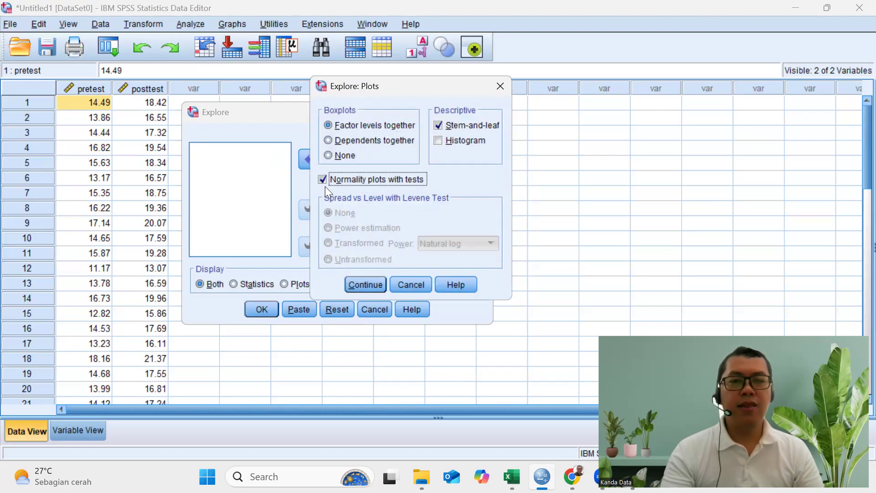
pyautogui.click(362, 282)
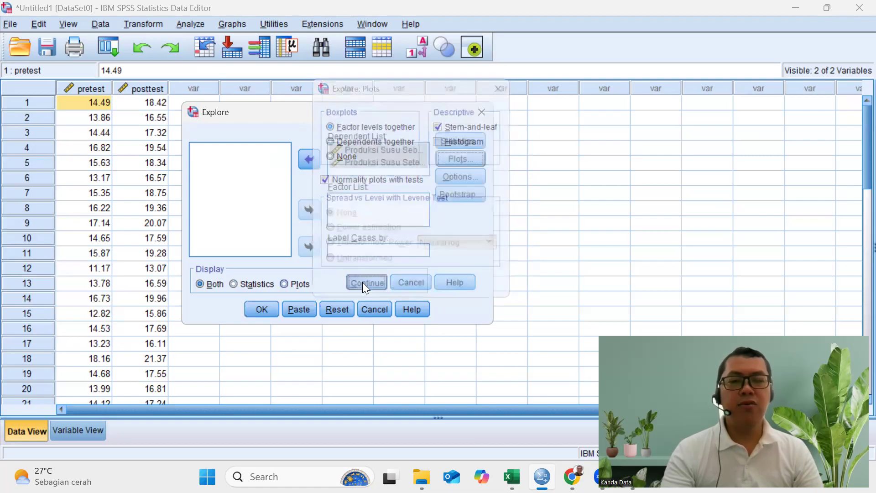
pyautogui.click(262, 309)
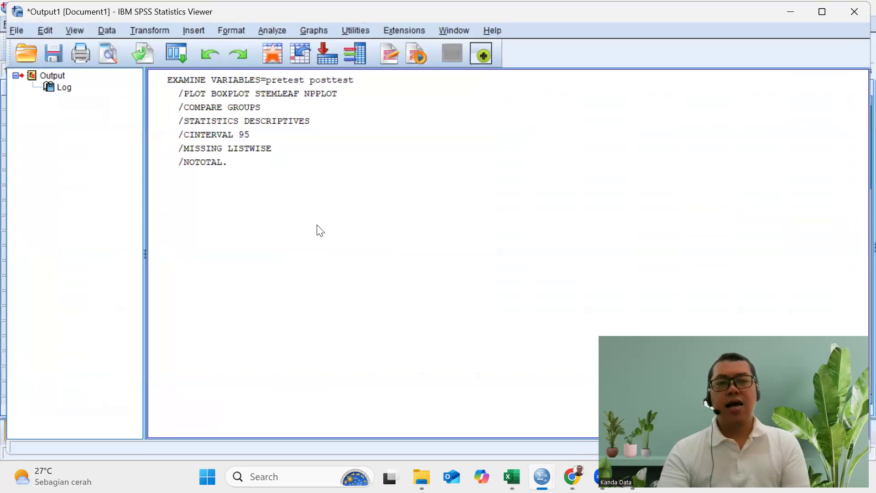
# Examine the descriptives and the Kolmogorov-Smirnov and Shapiro-Wilk significance values in the Tests of Normality table
pyautogui.scroll(-2, 317, 225)
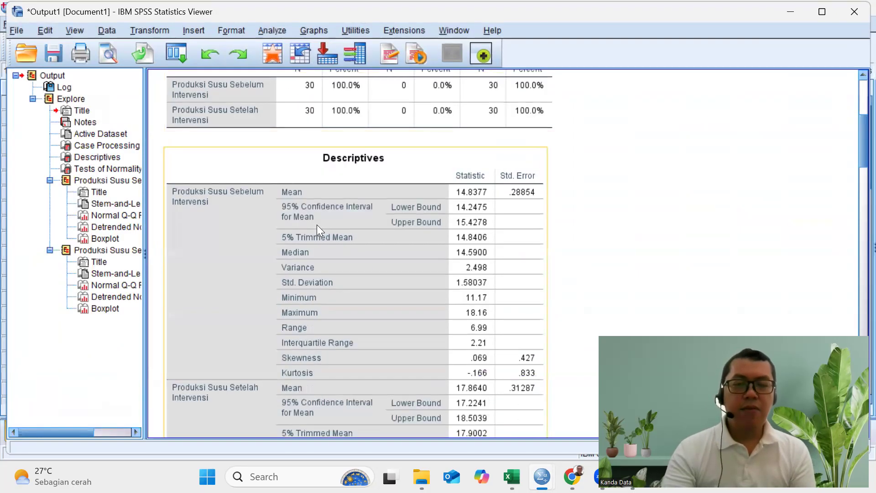
pyautogui.scroll(-7, 317, 225)
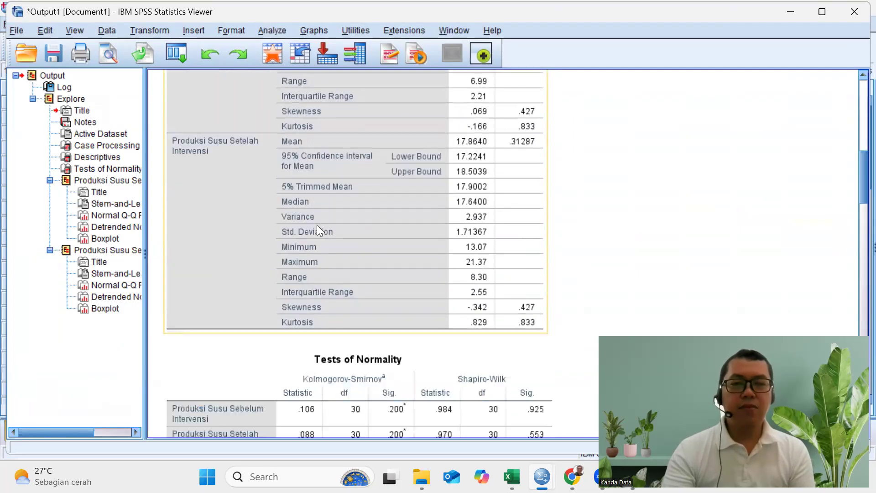
pyautogui.click(320, 230)
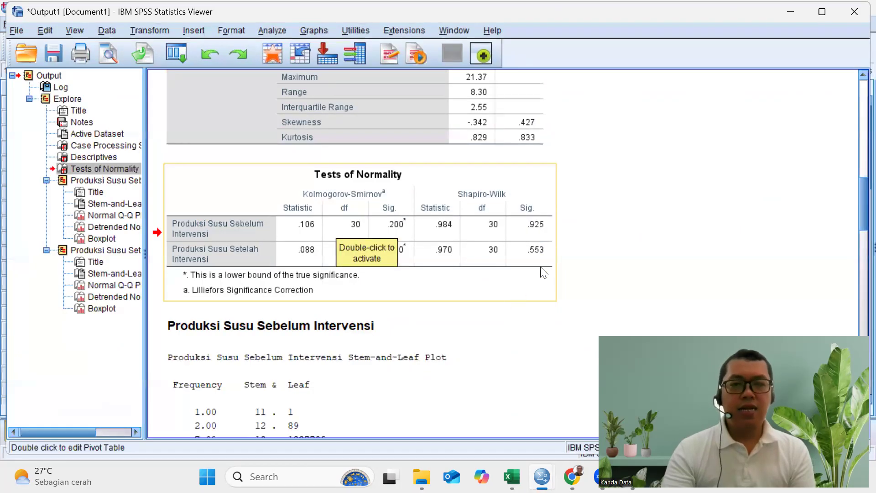
pyautogui.scroll(-3, 543, 272)
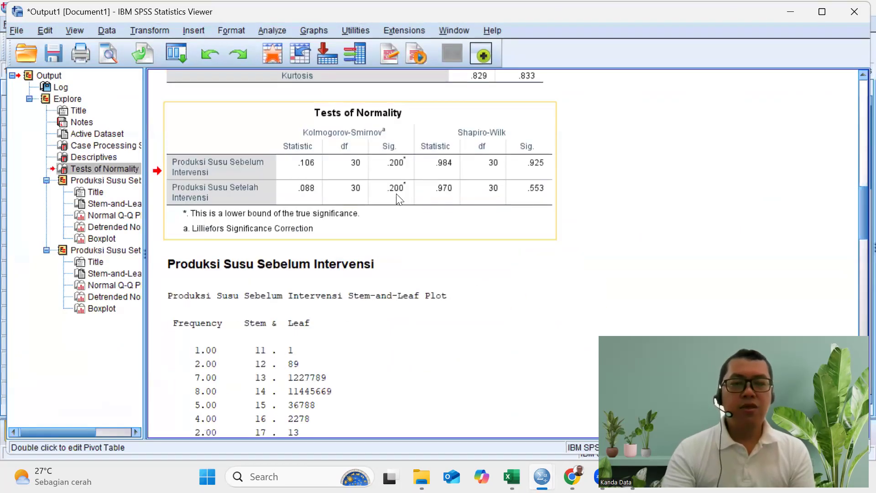
pyautogui.scroll(3, 415, 231)
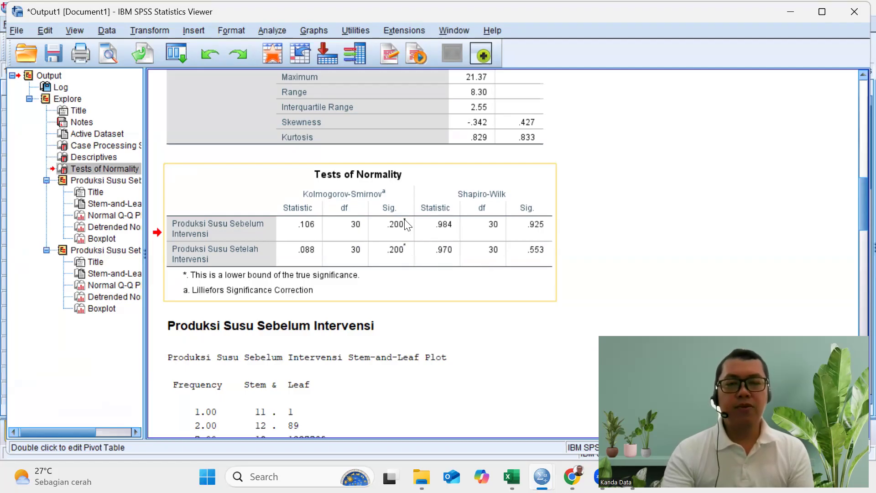
pyautogui.scroll(-5, 408, 225)
pyautogui.scroll(3, 407, 224)
pyautogui.scroll(-4, 408, 225)
pyautogui.scroll(5, 407, 225)
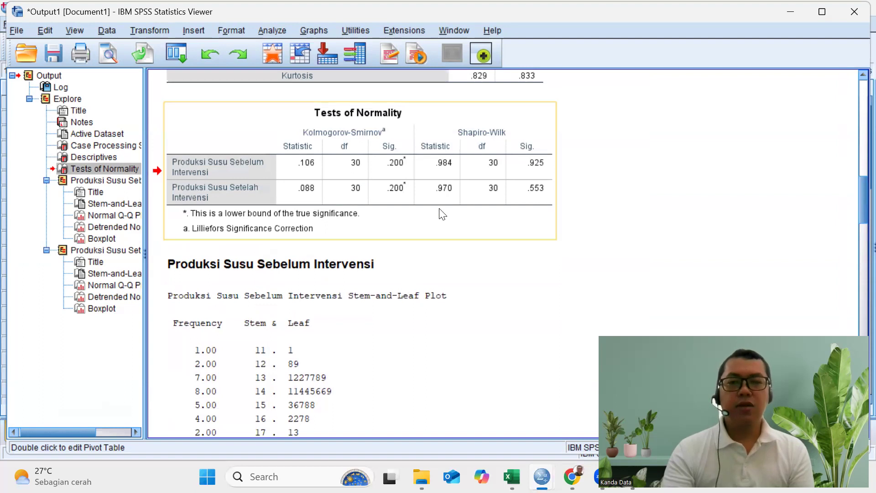
# Return to the dataset, start a Paired-Samples T Test, and pair milk production before the intervention with production after it as pair 1
pyautogui.moveTo(542, 476)
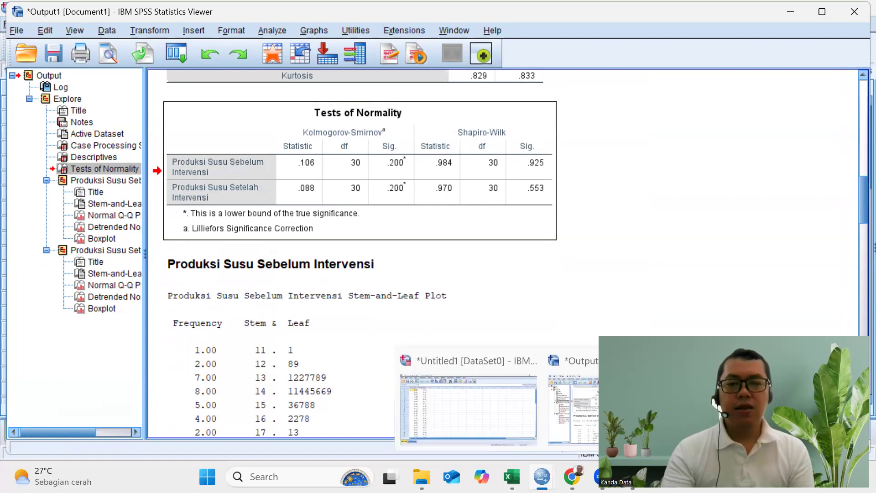
pyautogui.click(514, 418)
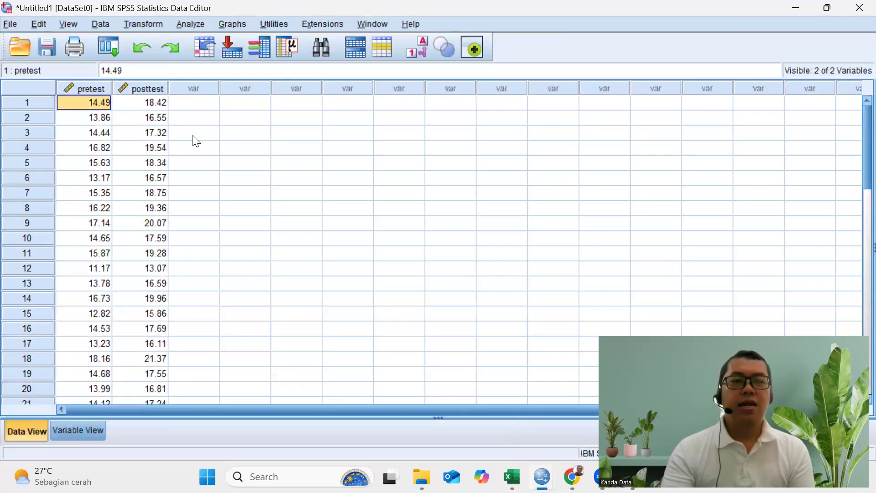
pyautogui.click(196, 27)
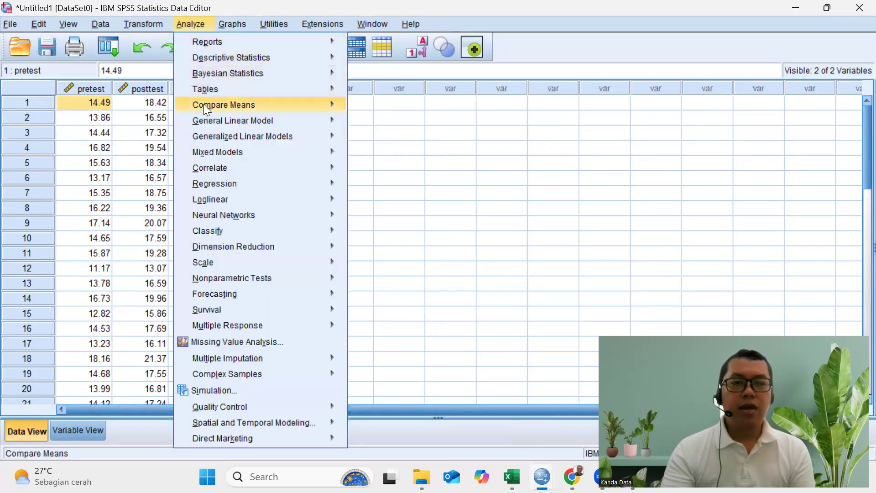
pyautogui.moveTo(273, 108)
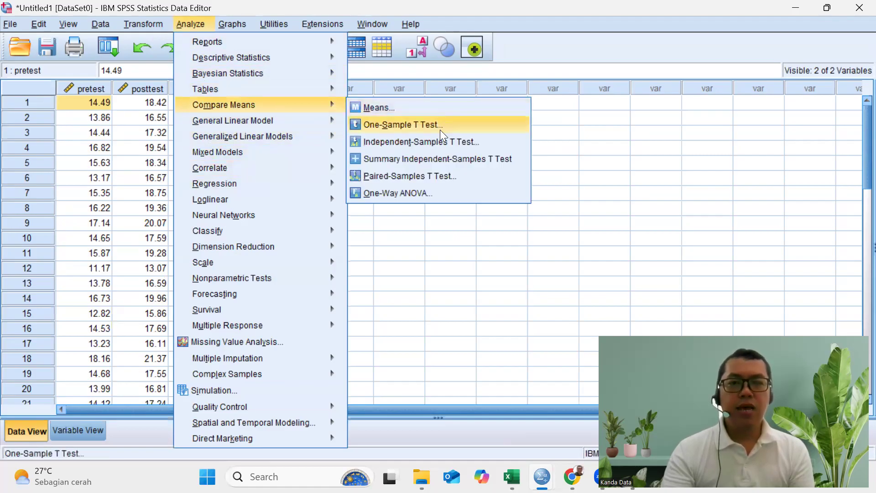
pyautogui.click(464, 176)
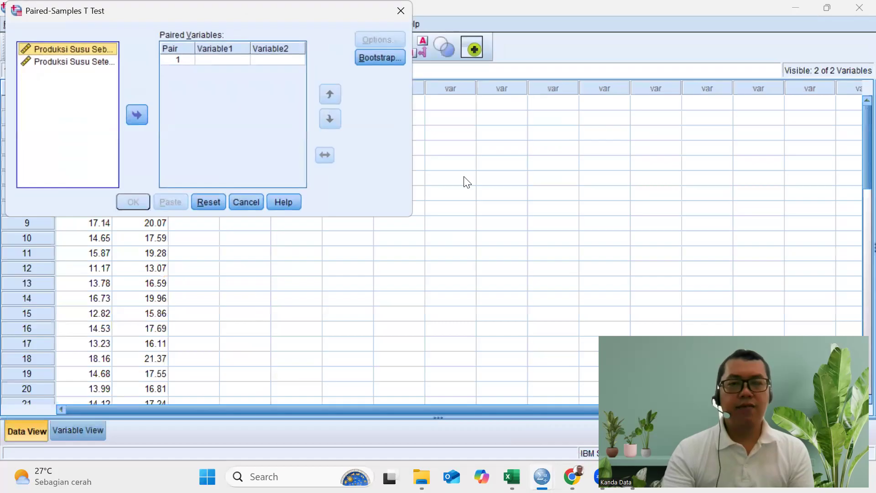
pyautogui.click(137, 116)
pyautogui.click(84, 62)
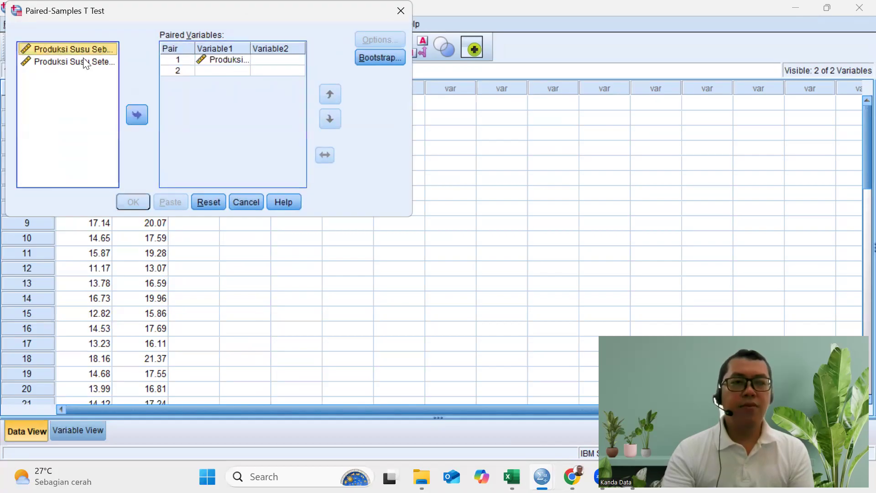
pyautogui.click(136, 115)
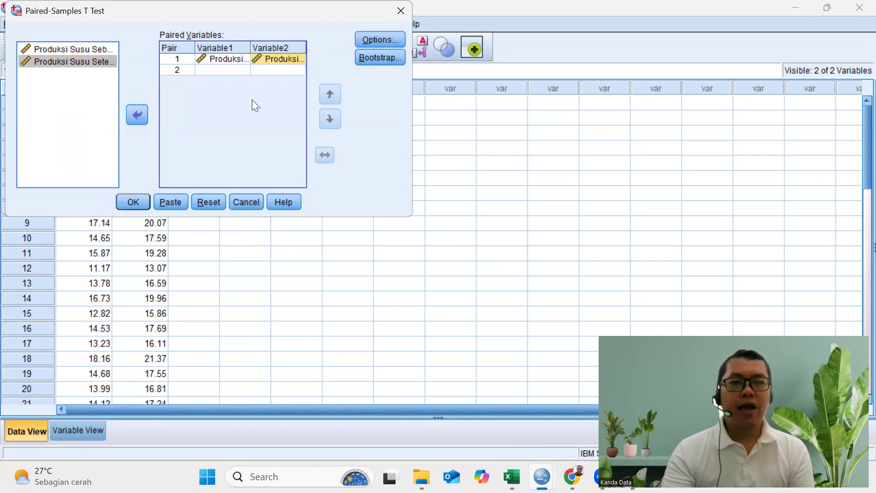
# Accept the 95% confidence interval and analysis-by-analysis exclusion of missing values, and run the paired-samples t-test
pyautogui.click(366, 40)
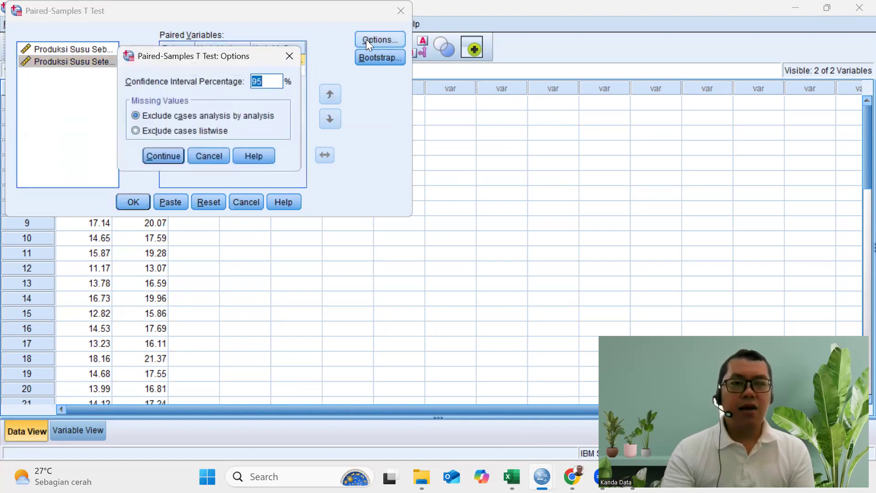
pyautogui.click(168, 155)
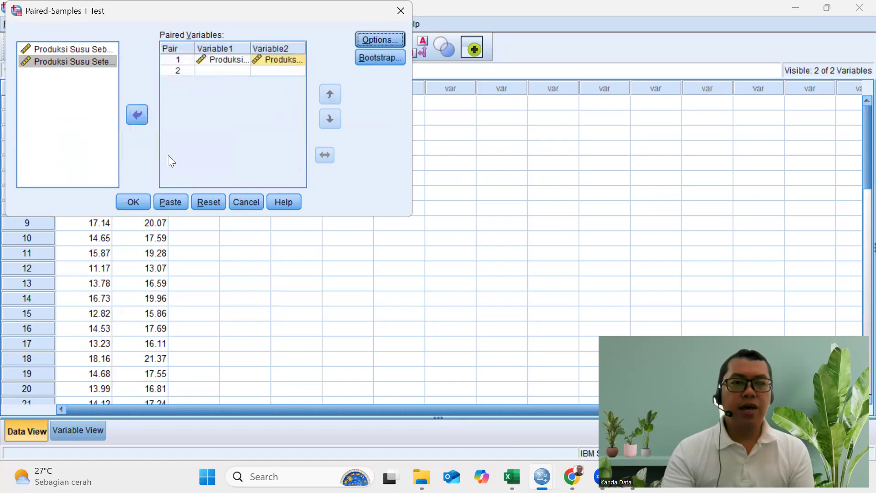
pyautogui.click(132, 202)
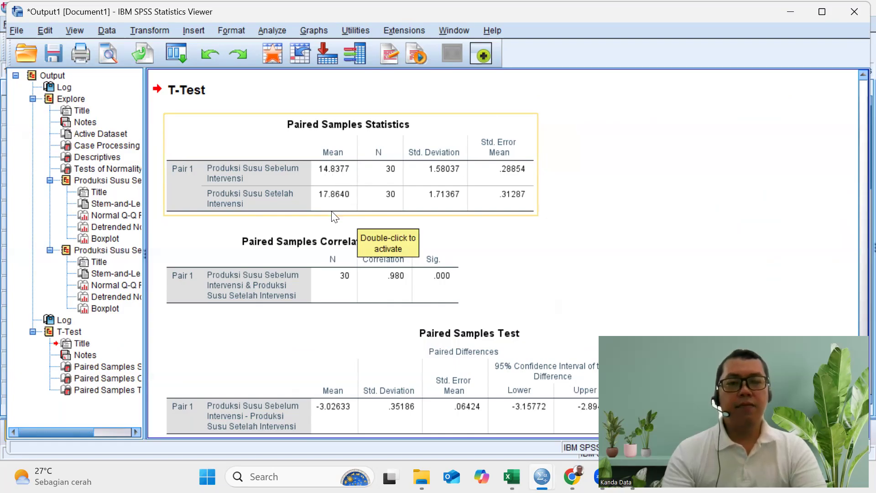
# Examine the paired statistics and correlations, and the mean difference, t value and two-tailed significance in the Paired Samples Test table
pyautogui.scroll(-1, 333, 219)
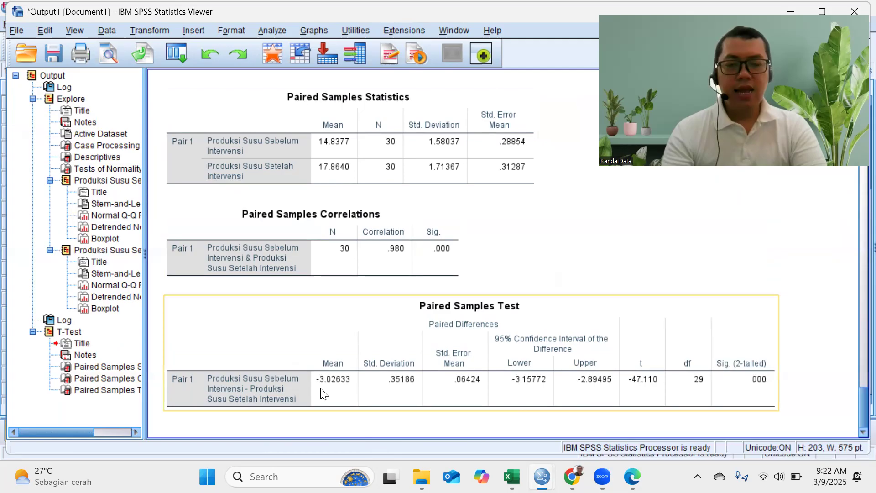
pyautogui.click(652, 393)
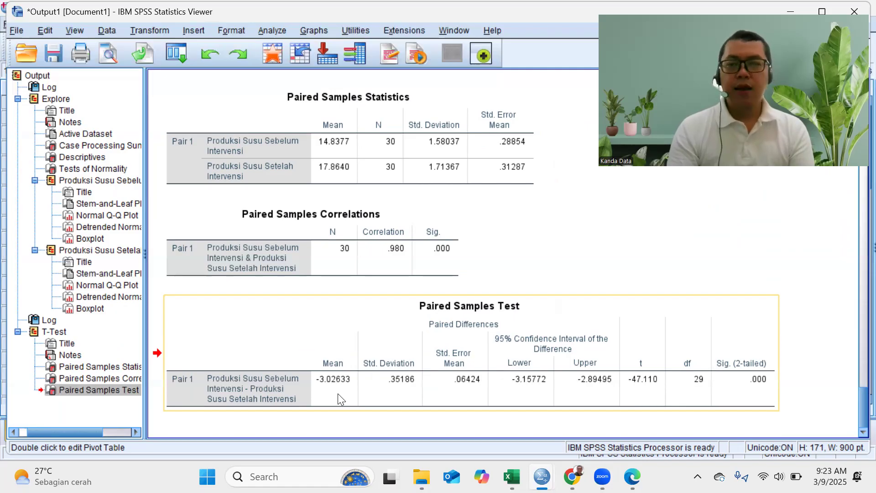
pyautogui.click(502, 152)
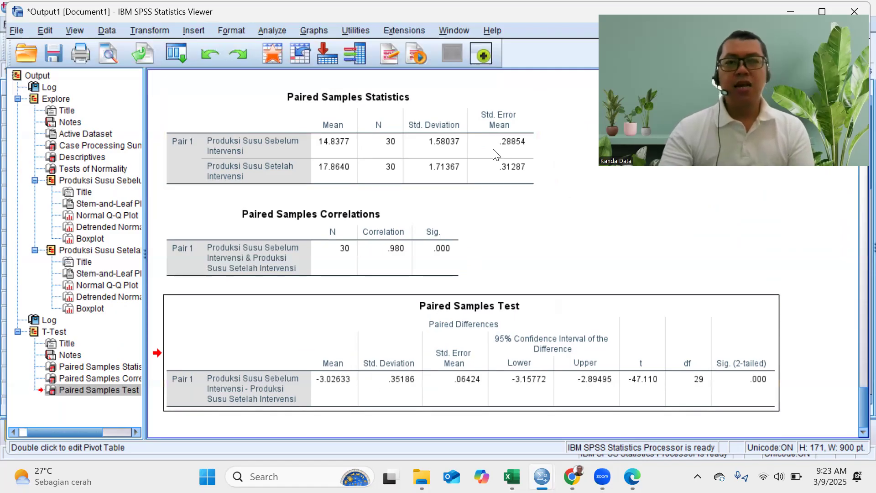